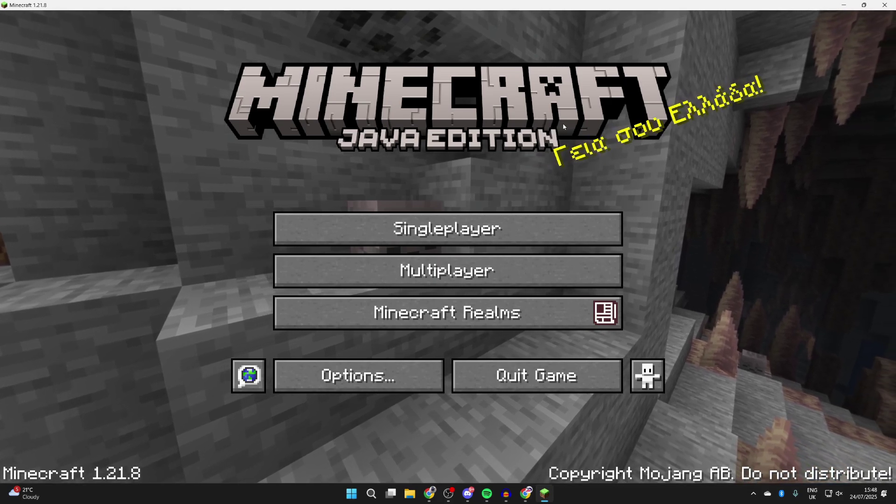
Quit Minecraft Java Edition 1.21.8 from its main menu with Alt+F4 to reach the desktop
key("alt+F4")
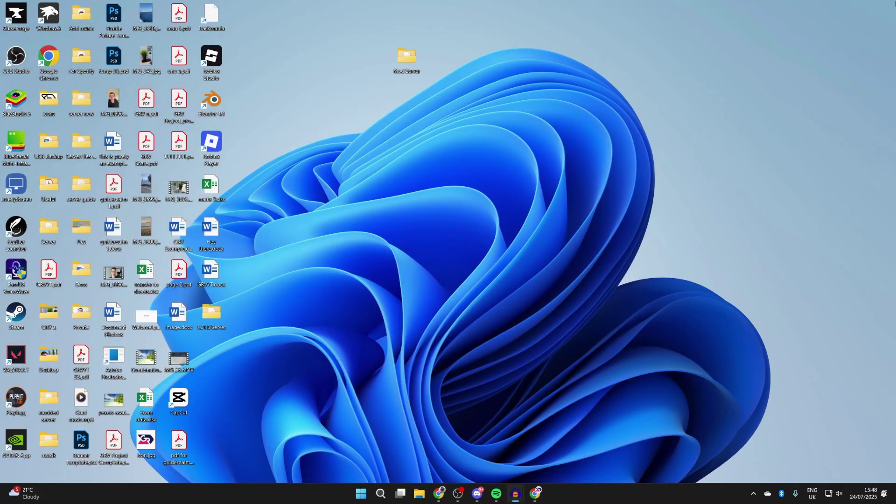
Search Google for 'curseforge' in Chrome and open CurseForge's Minecraft mods section
left_click(536, 494)
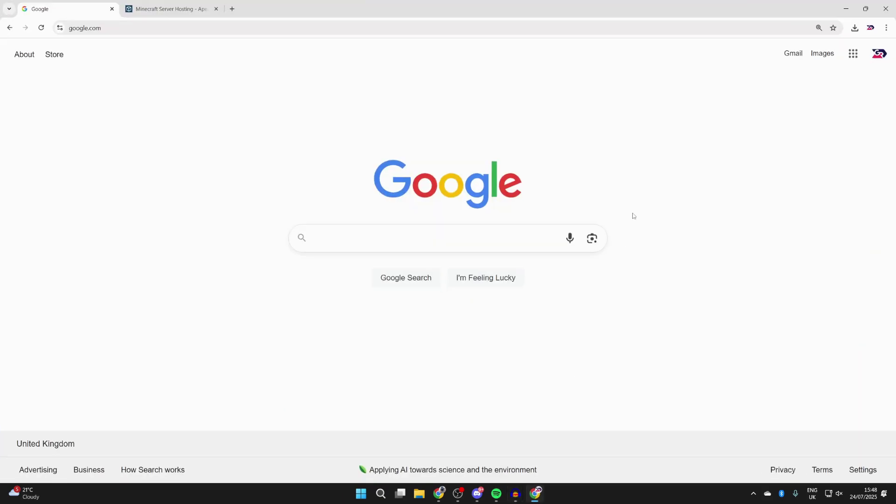
left_click(504, 245)
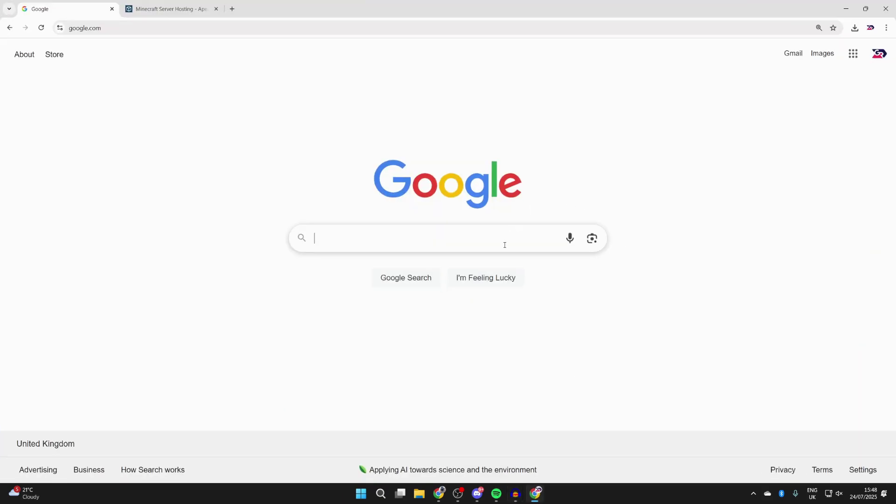
left_click(503, 243)
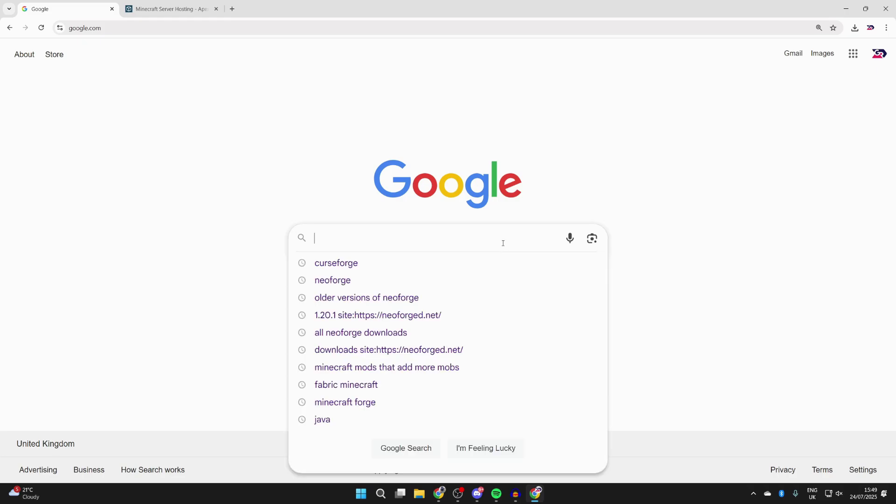
type("cursefro")
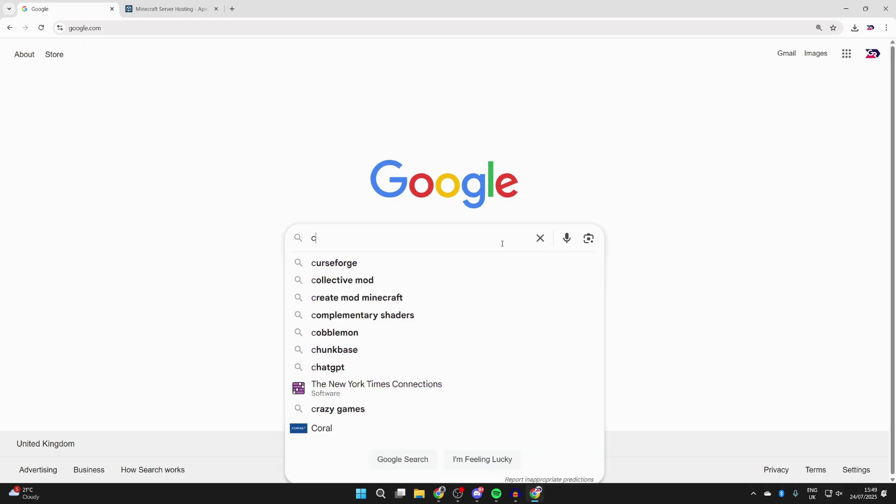
key("BackSpace")
key("BackSpace")
type("orge]")
key("Return")
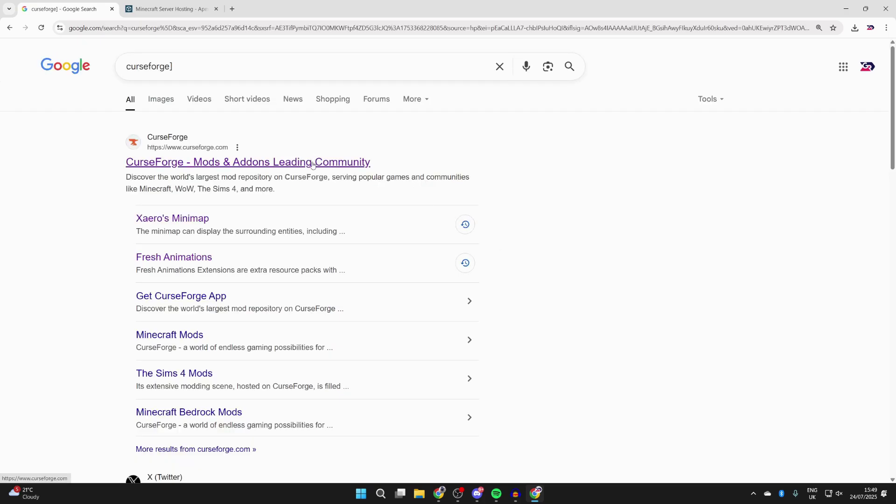
left_click(312, 163)
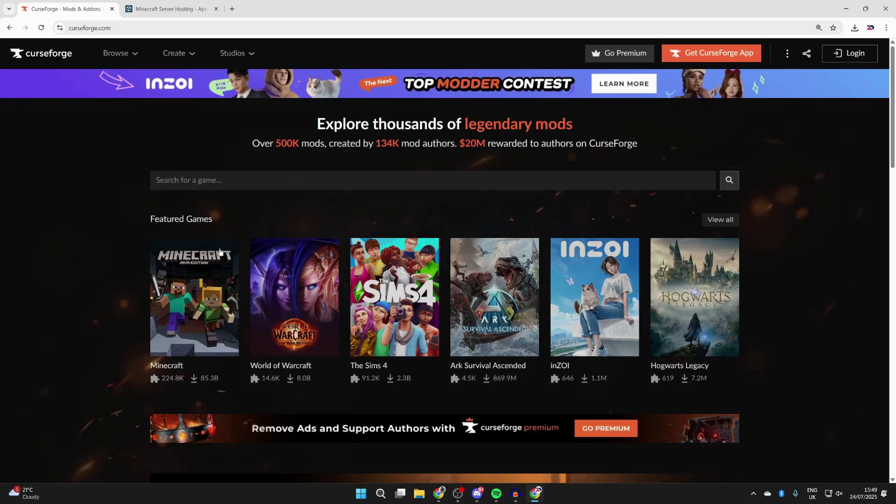
left_click(219, 252)
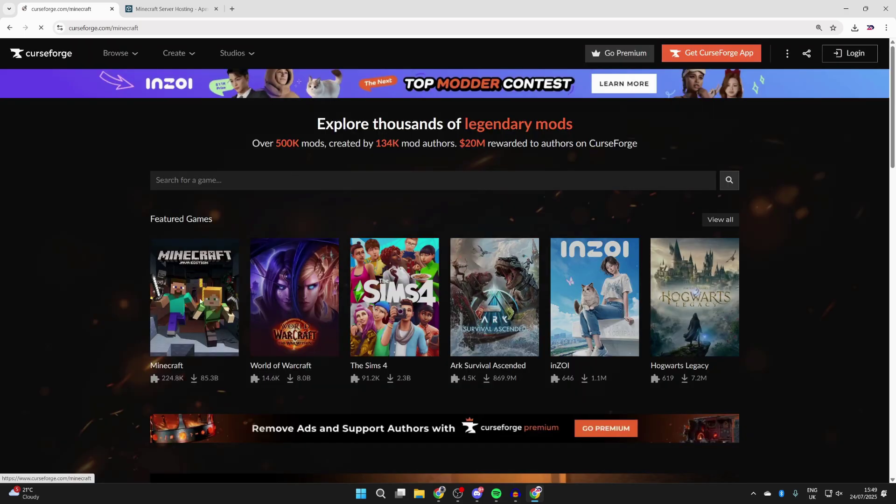
List all Minecraft mods on CurseForge, filtered to the NeoForge mod loader
left_click(219, 199)
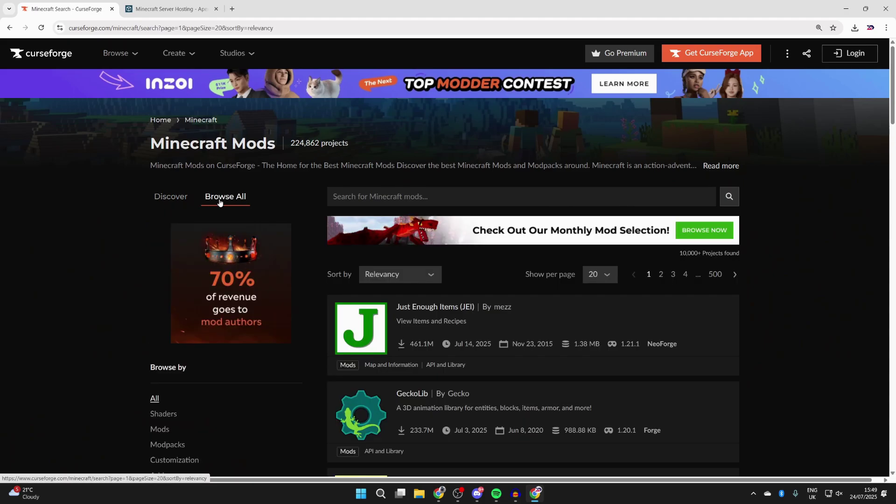
scroll(220, 201, "down", 8)
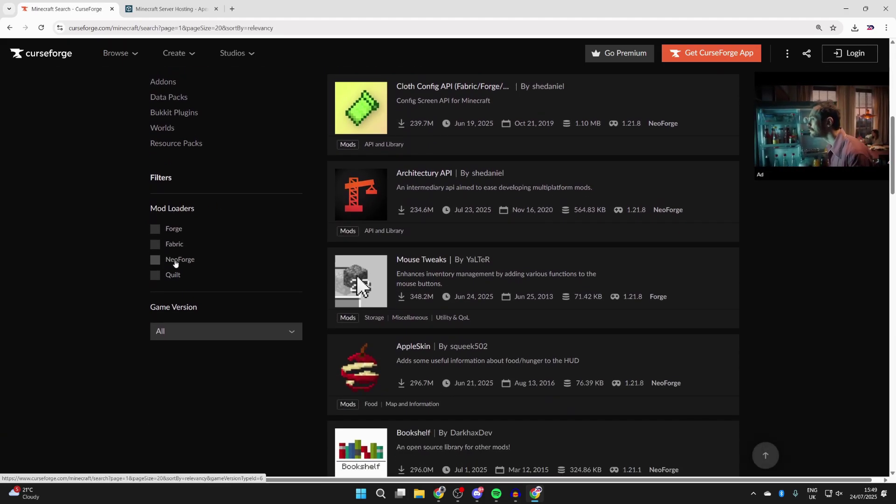
left_click(176, 263)
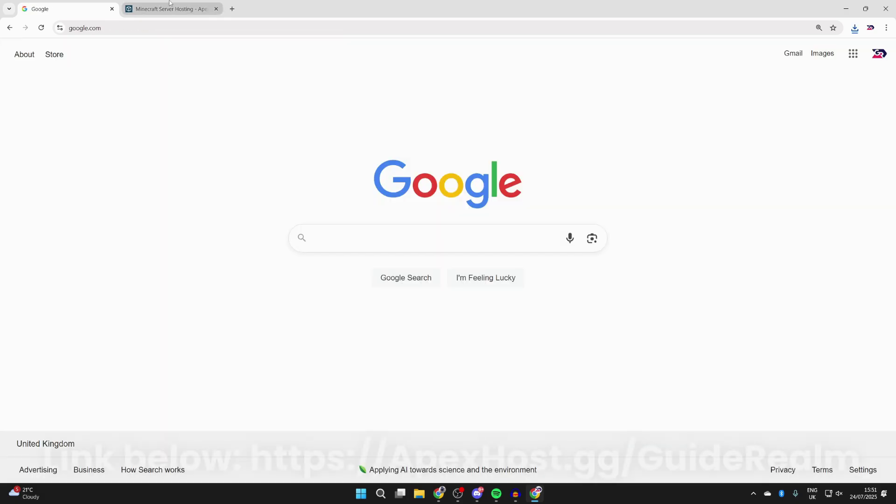
Browse the Apex Hosting homepage features and highlight its hosting headline and feature list
left_click(170, 7)
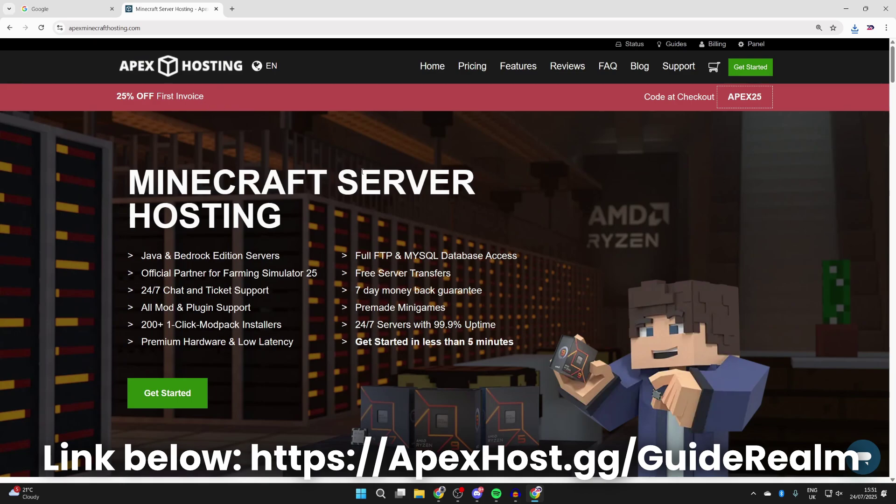
scroll(307, 149, "down", 8)
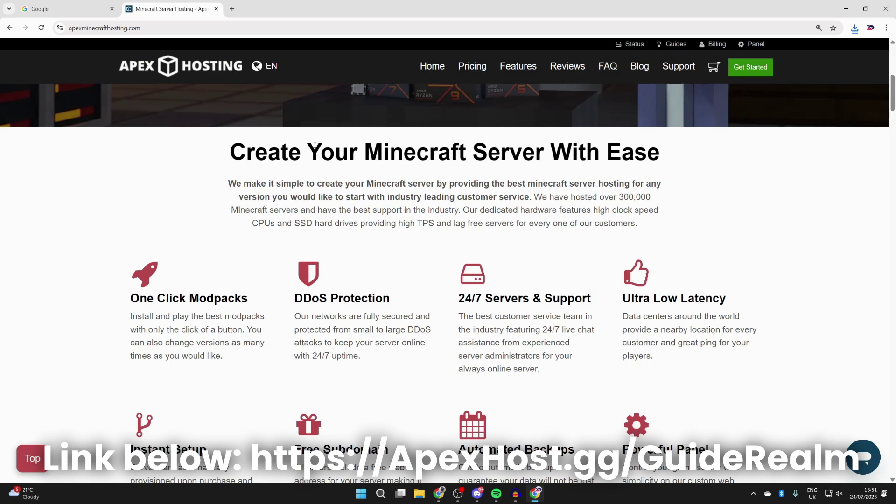
scroll(463, 199, "down", 2)
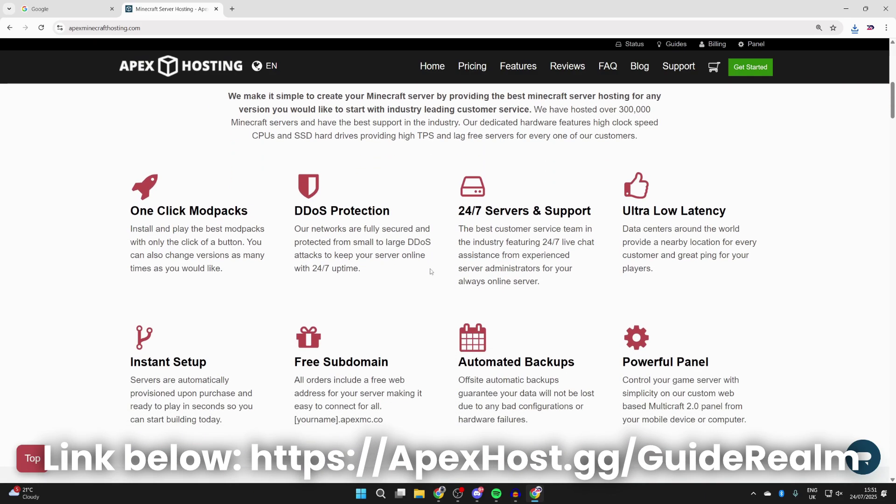
scroll(430, 271, "up", 3)
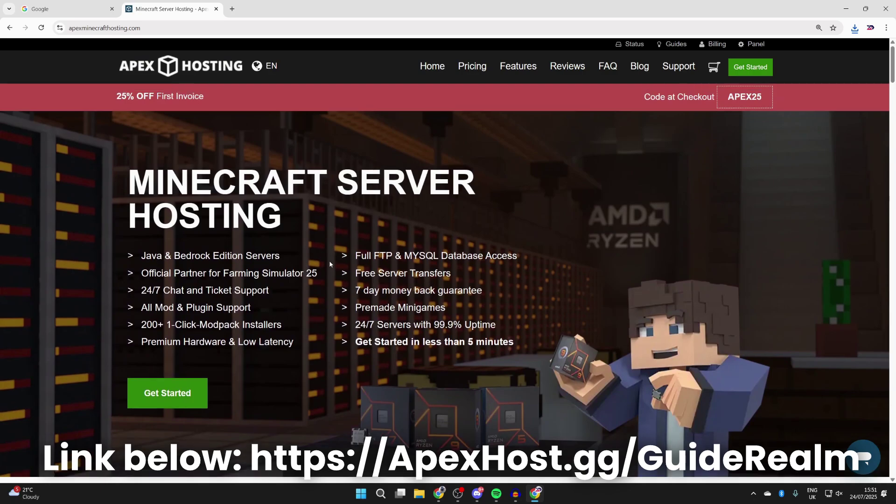
left_click_drag(119, 262, 410, 301)
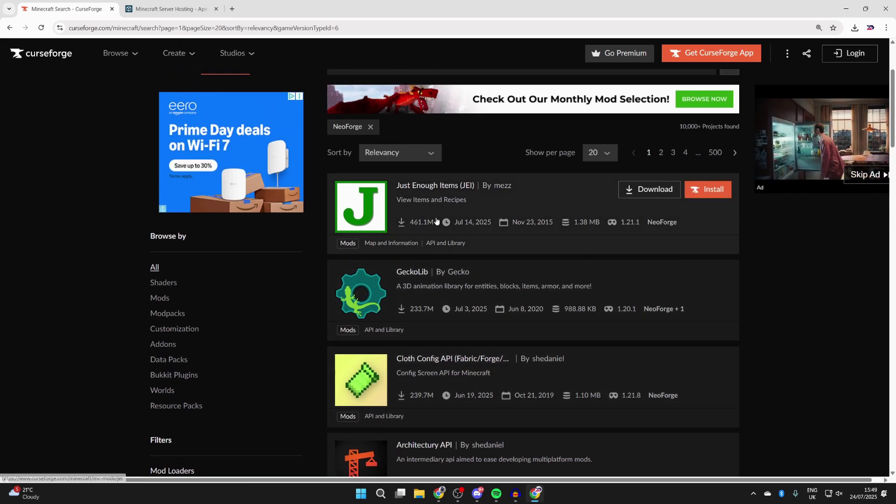
Open the Just Enough Items (JEI) mod page and its Files list
scroll(420, 102, "up", 1)
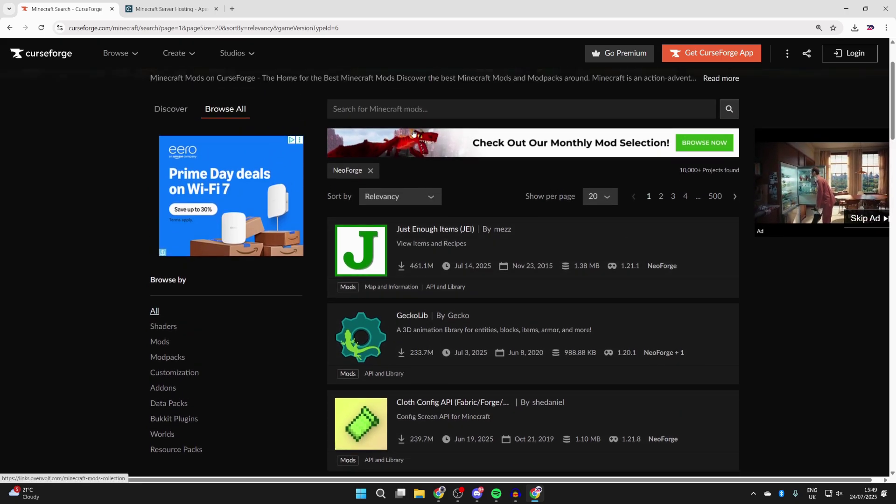
left_click(365, 252)
scroll(361, 242, "down", 10)
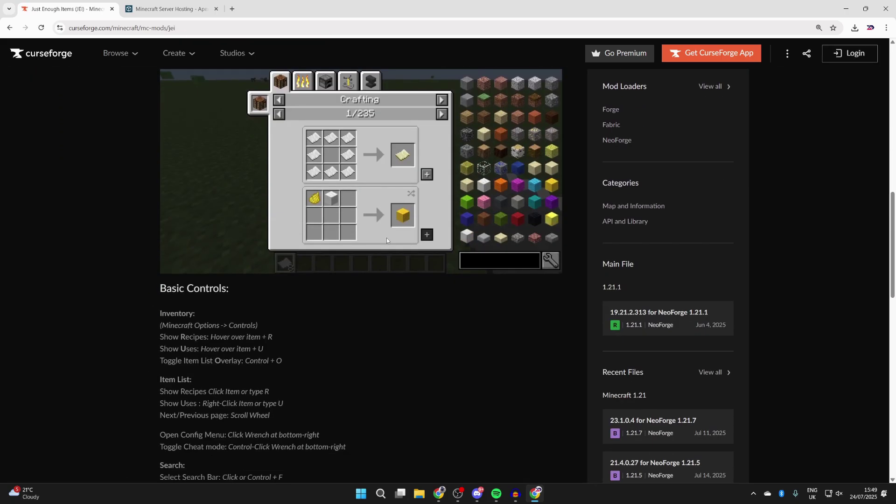
scroll(386, 237, "up", 10)
left_click(224, 283)
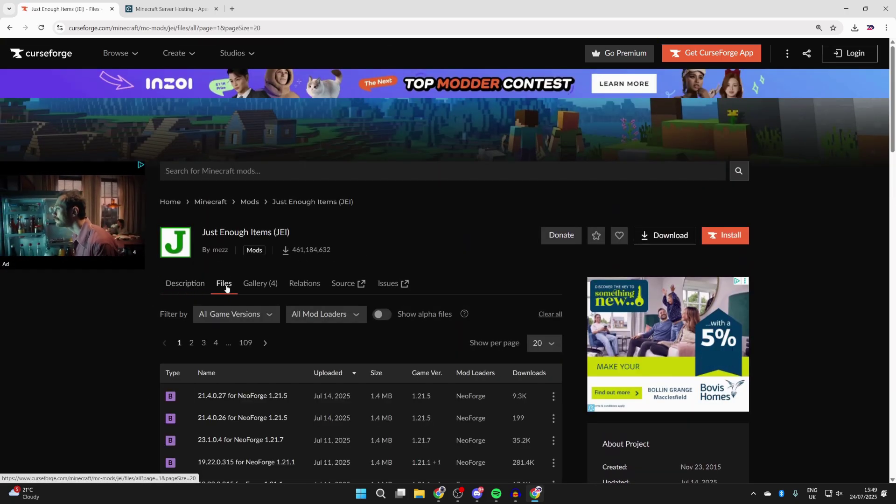
scroll(226, 288, "down", 2)
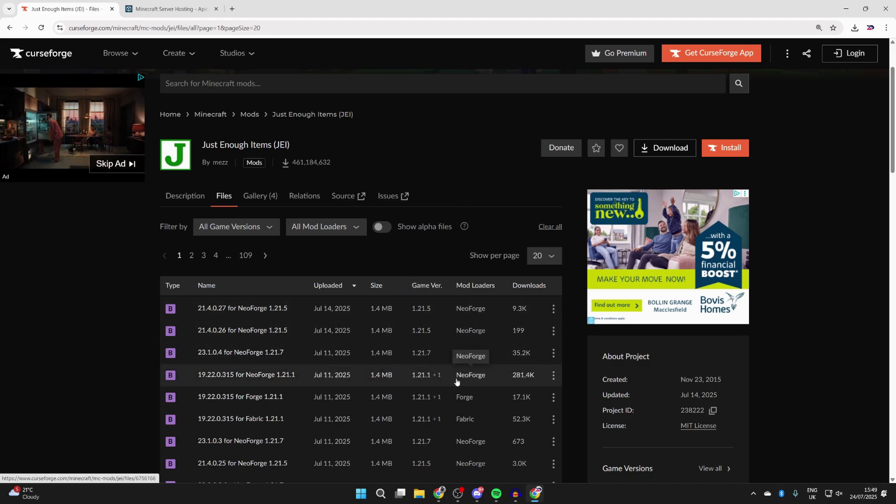
Download jei-1.21.1-neoforge-19.22.0.315.jar, keeping the unverified file, and return to the Files list
left_click(553, 376)
left_click(581, 419)
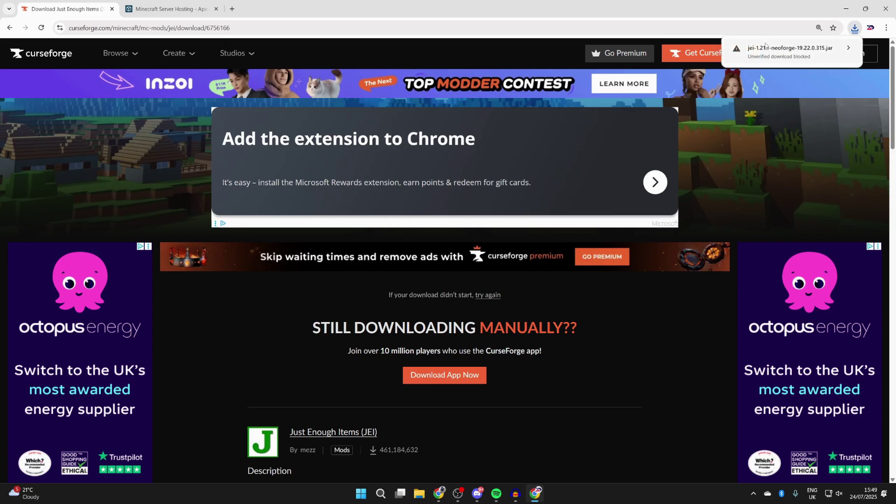
left_click(763, 58)
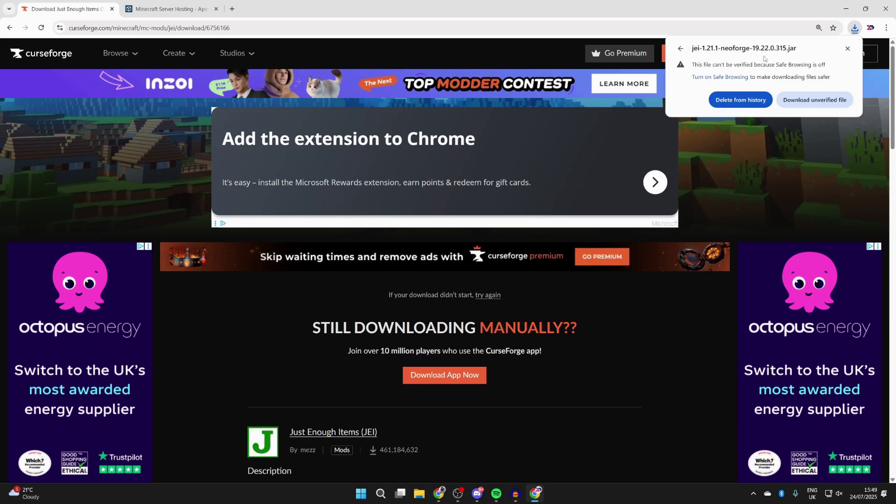
left_click(811, 98)
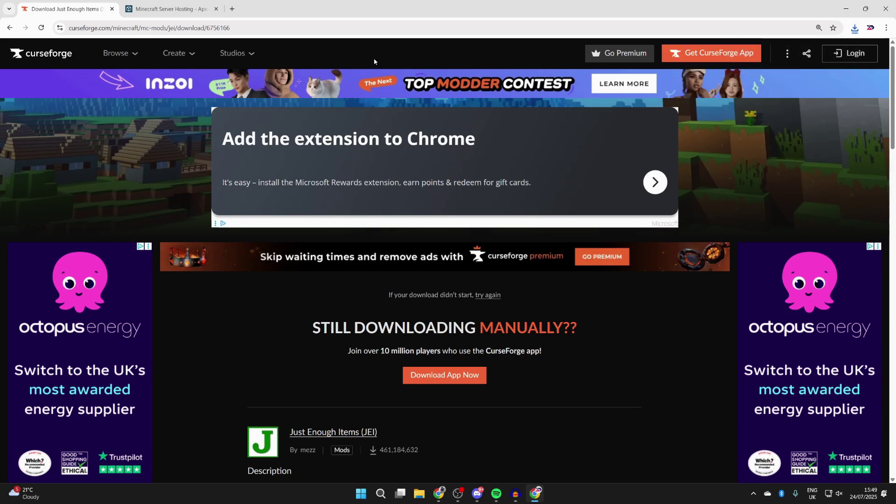
left_click(6, 29)
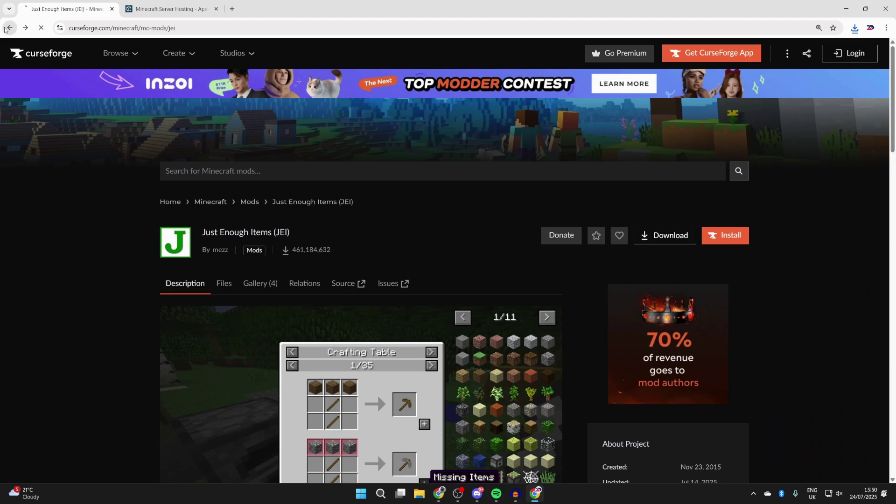
Find Waystones in the NeoForge mod results and open its Files list
left_click(6, 29)
scroll(356, 328, "down", 12)
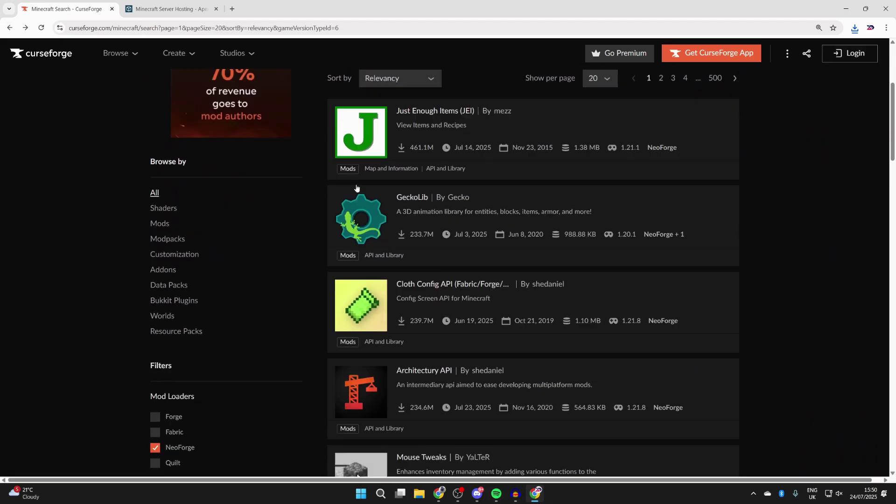
scroll(355, 185, "down", 8)
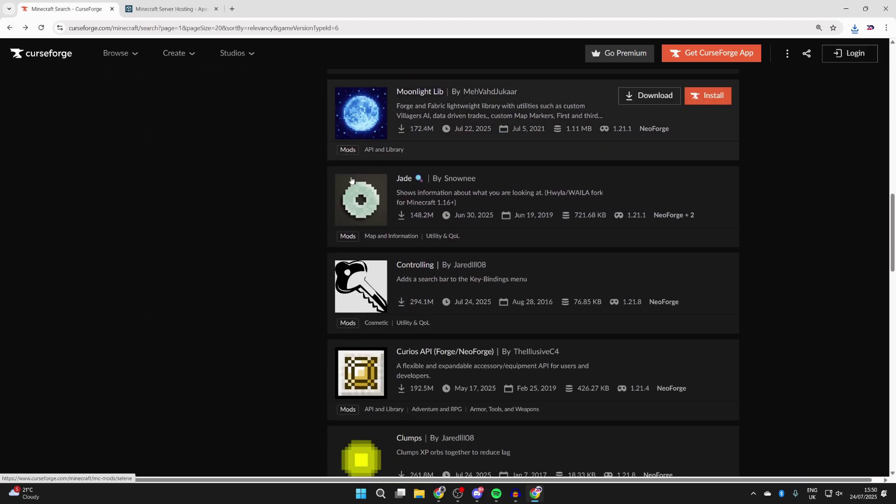
scroll(341, 178, "down", 6)
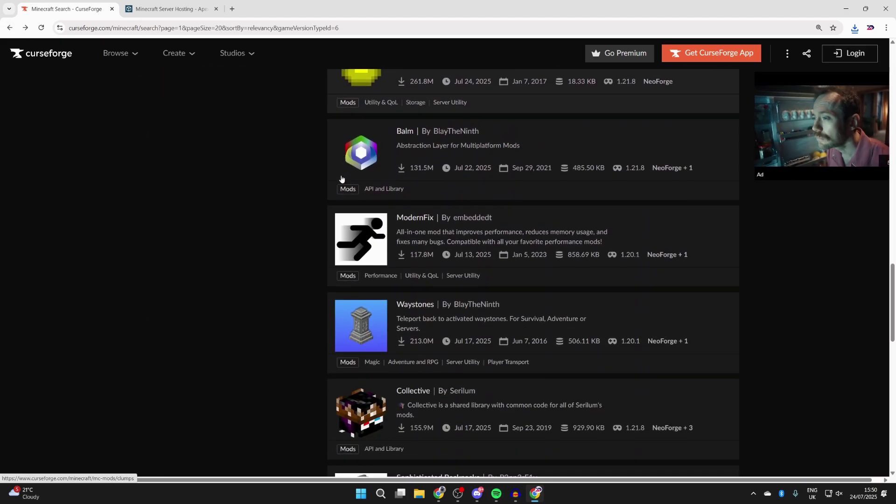
scroll(339, 177, "down", 1)
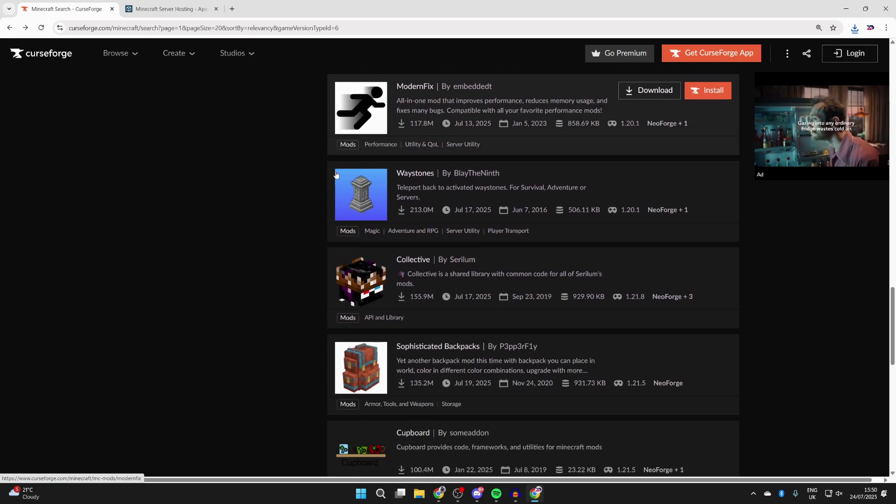
left_click(359, 187)
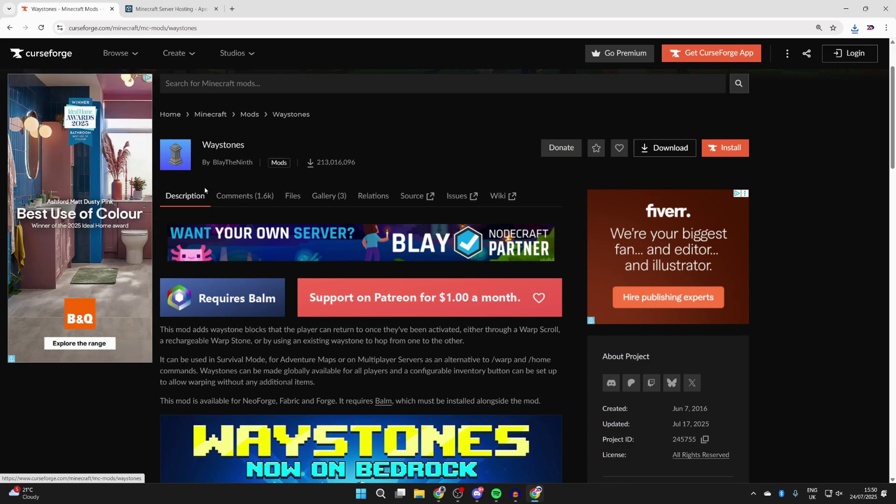
left_click(298, 195)
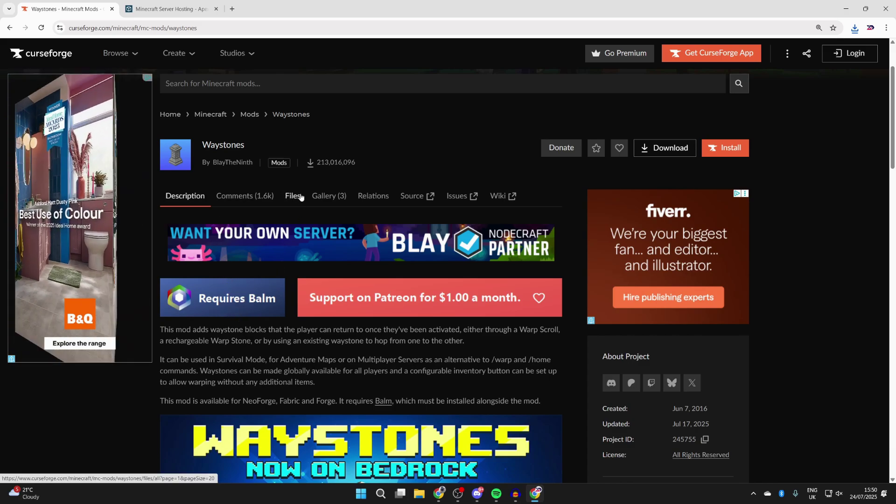
Download waystones-neoforge-1.21.1-21.1.20.jar despite the unverified warning and return to the file list
scroll(300, 195, "down", 2)
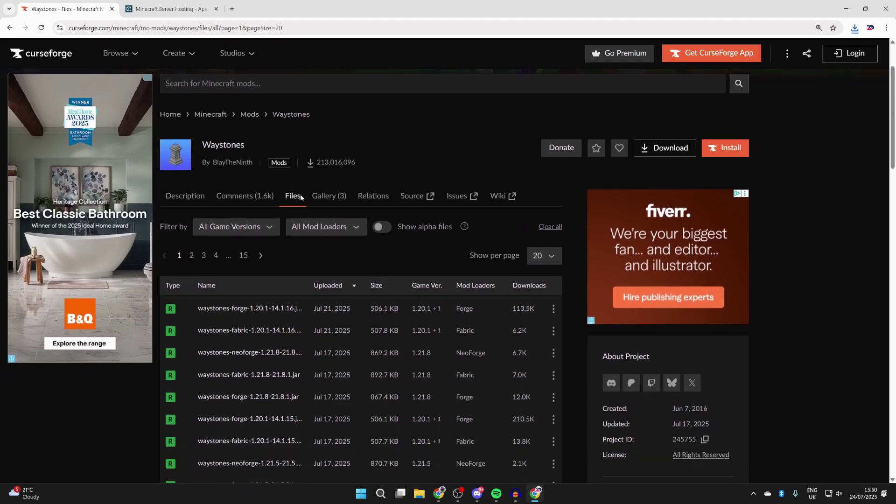
scroll(301, 197, "down", 5)
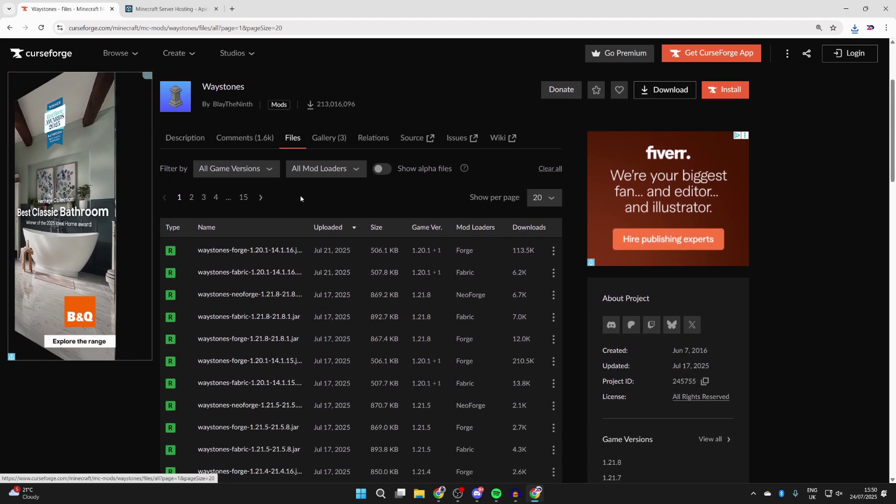
scroll(301, 196, "down", 2)
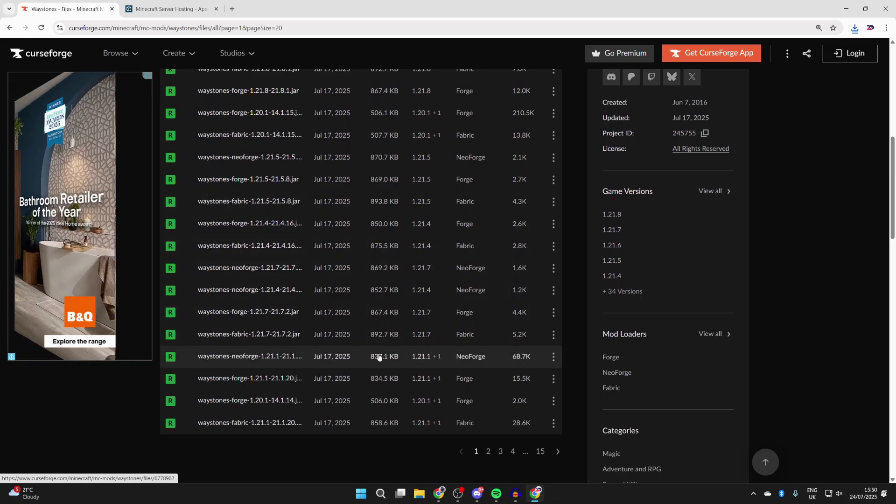
left_click(554, 357)
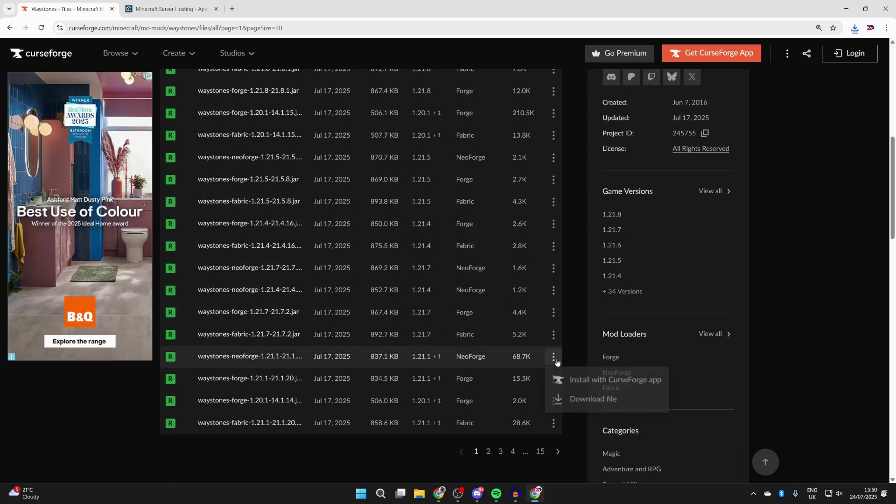
left_click(576, 396)
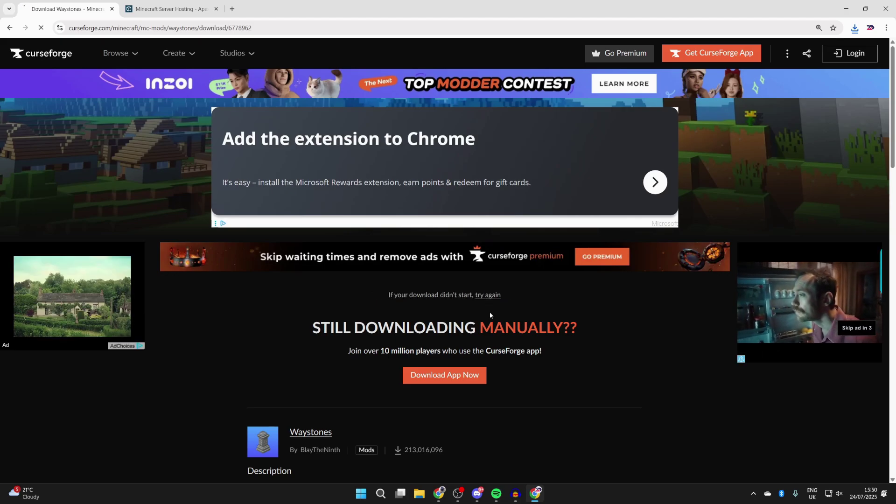
left_click(778, 57)
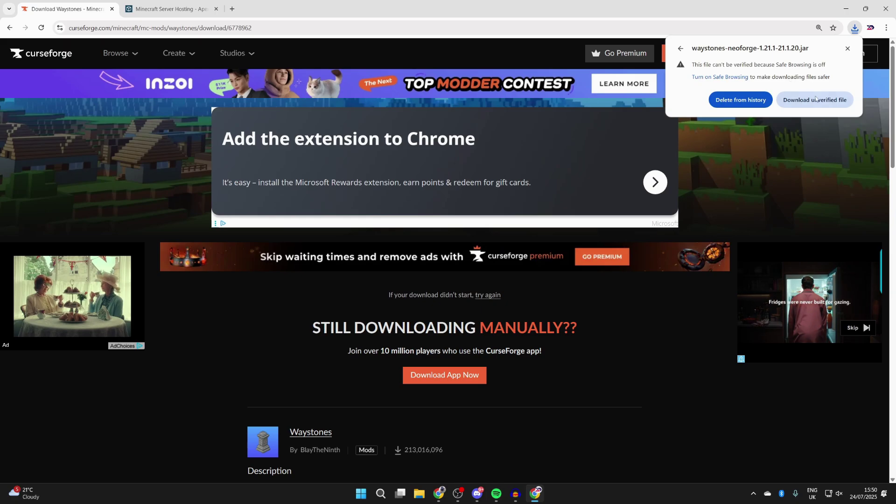
left_click(9, 29)
Go from the Waystones description to its required Balm mod page
scroll(231, 189, "up", 10)
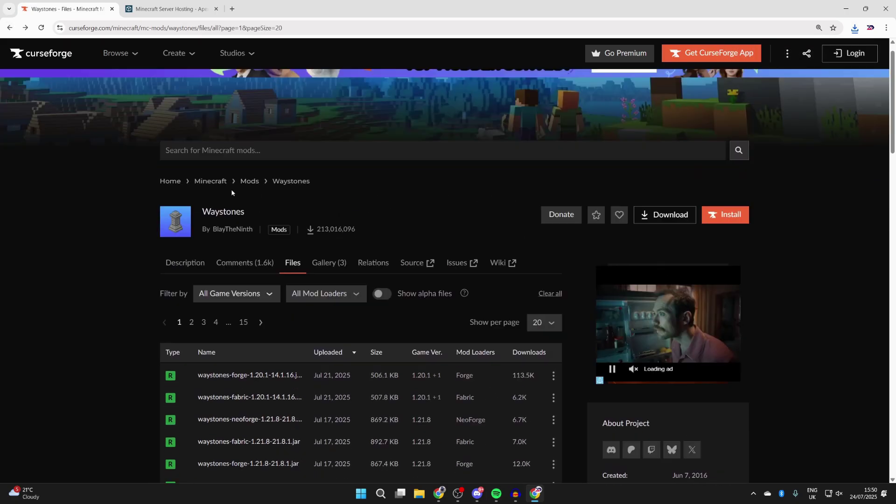
left_click(182, 283)
left_click(218, 298)
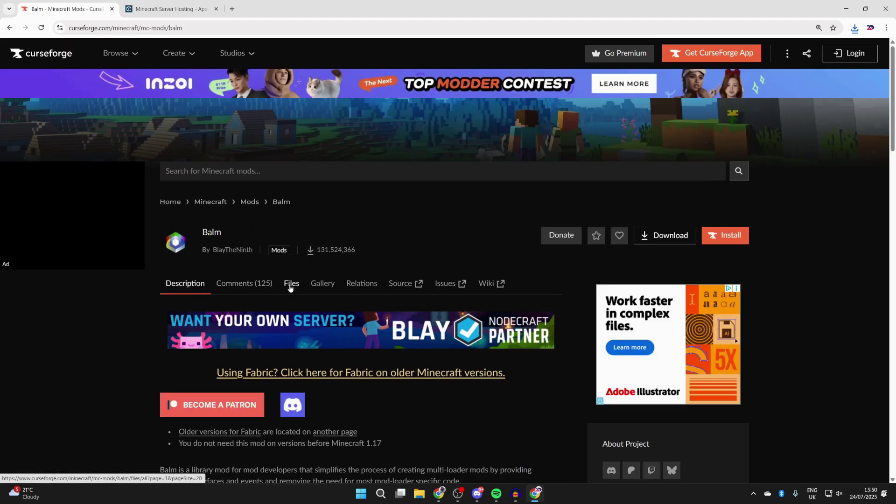
Download balm-neoforge-1.21.1-21.0.48.jar from Balm's Files list, keeping the unverified download
left_click(289, 284)
scroll(289, 290, "down", 2)
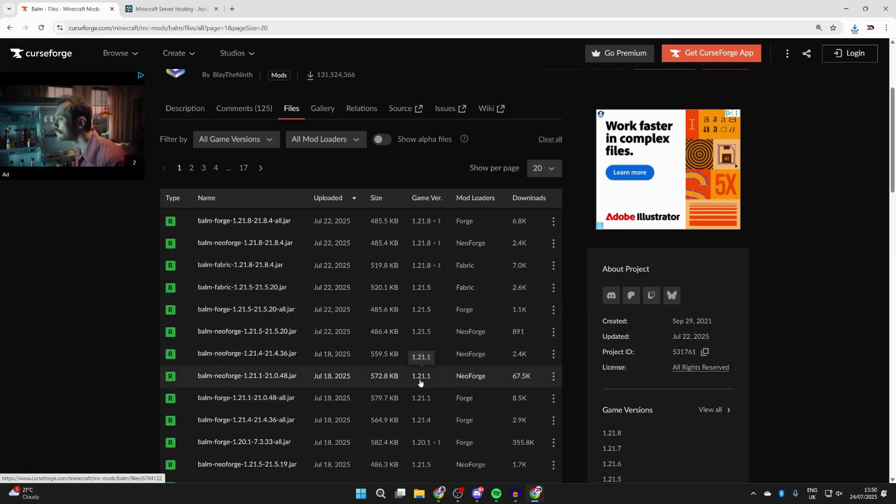
left_click(553, 377)
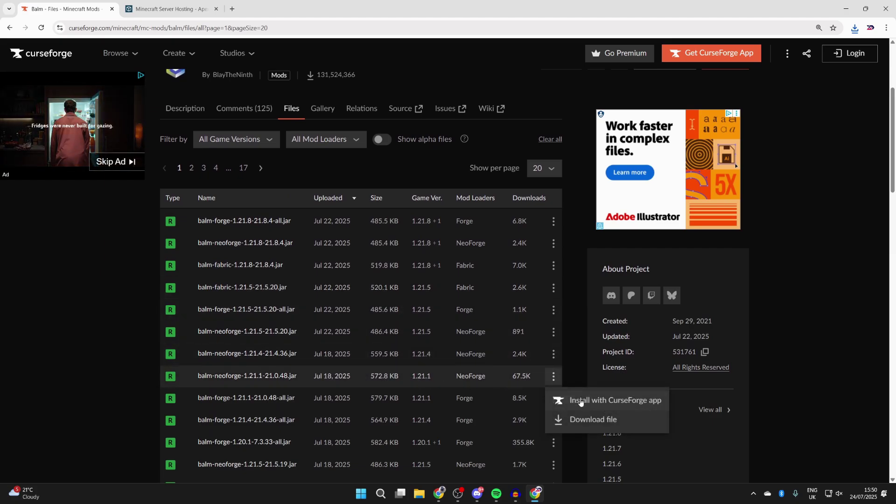
left_click(579, 421)
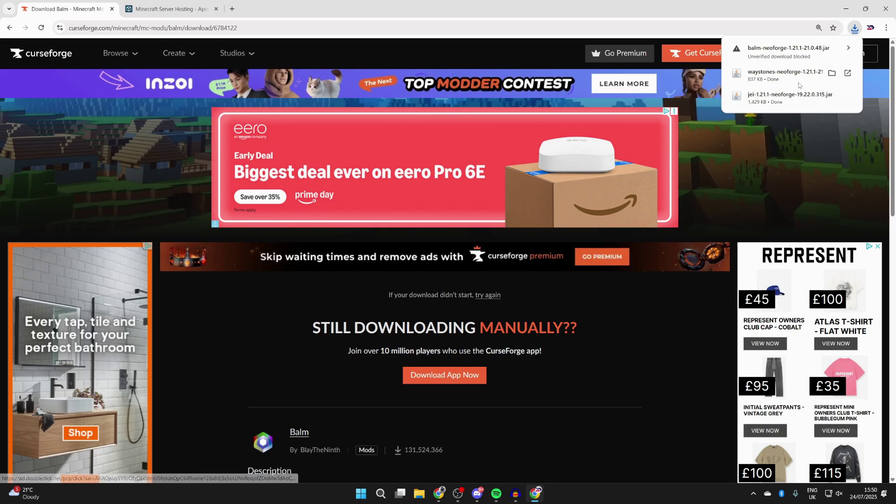
left_click(793, 53)
left_click(810, 99)
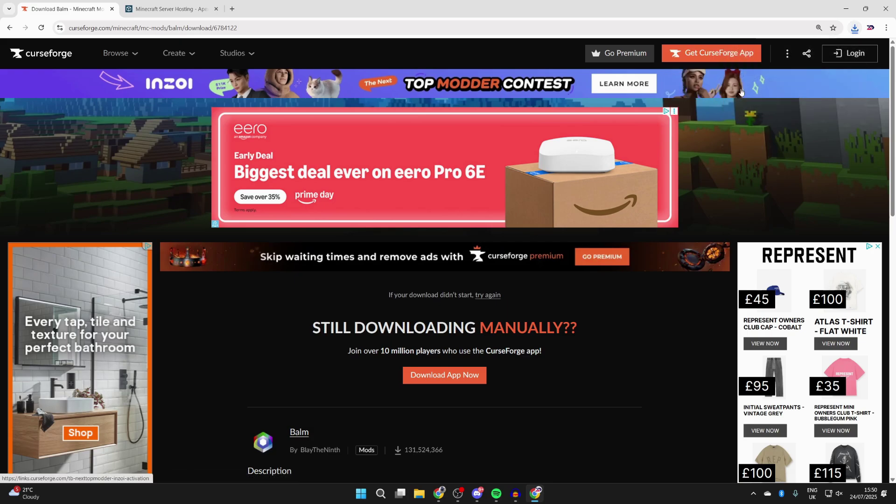
key("alt+Home")
Search Google for 'neoforge' and open the official NeoForged website
type("neoforge")
key("Return")
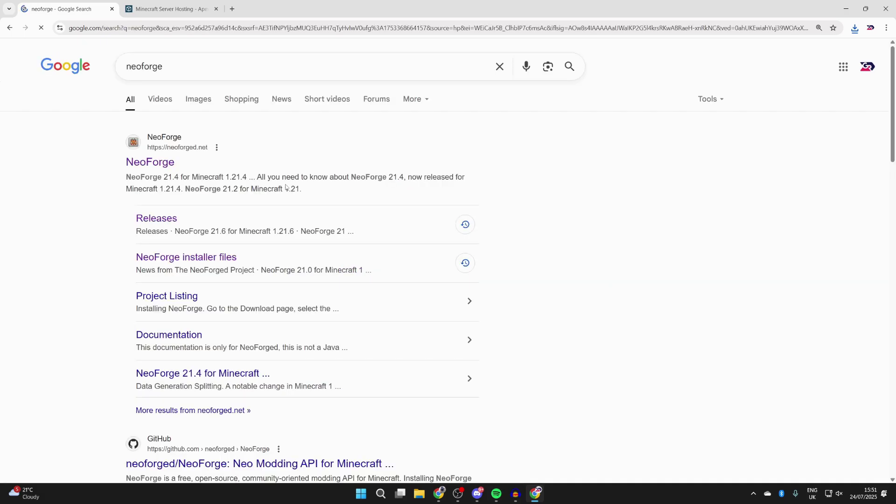
left_click(147, 162)
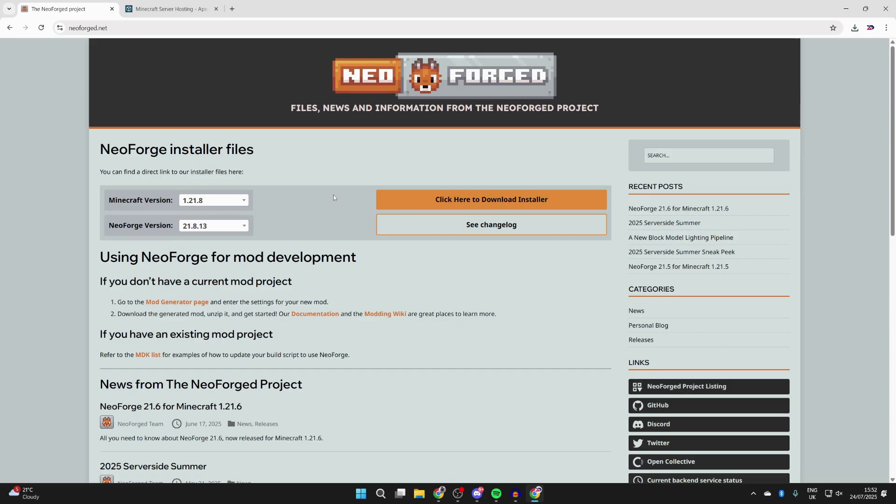
Download the NeoForge 21.1.194 installer for Minecraft 1.21.1, then minimise the browser
left_click(200, 203)
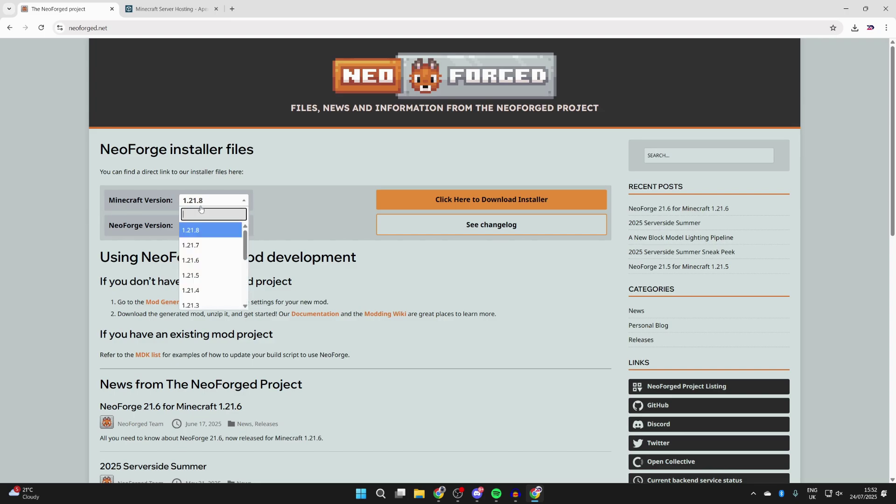
left_click(210, 289)
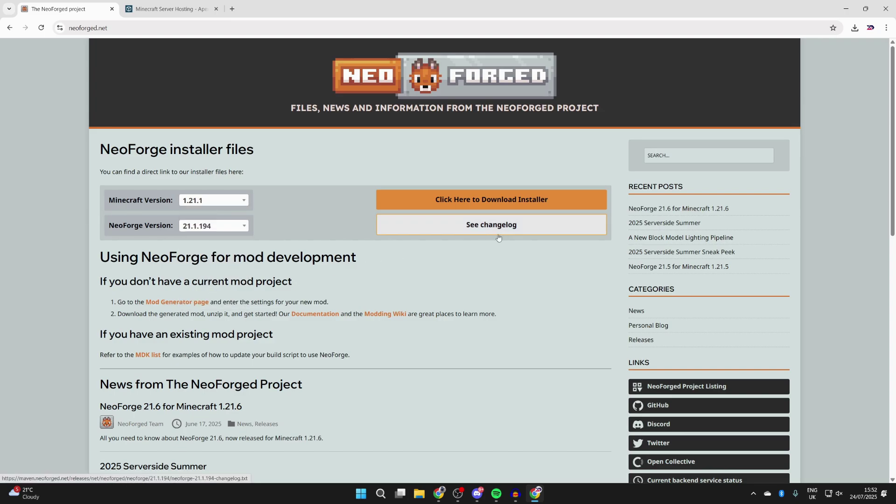
left_click(531, 201)
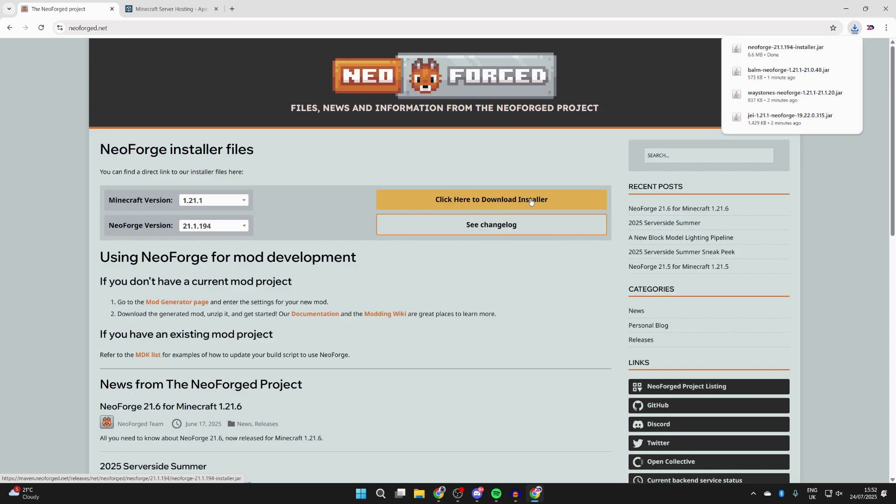
left_click(850, 4)
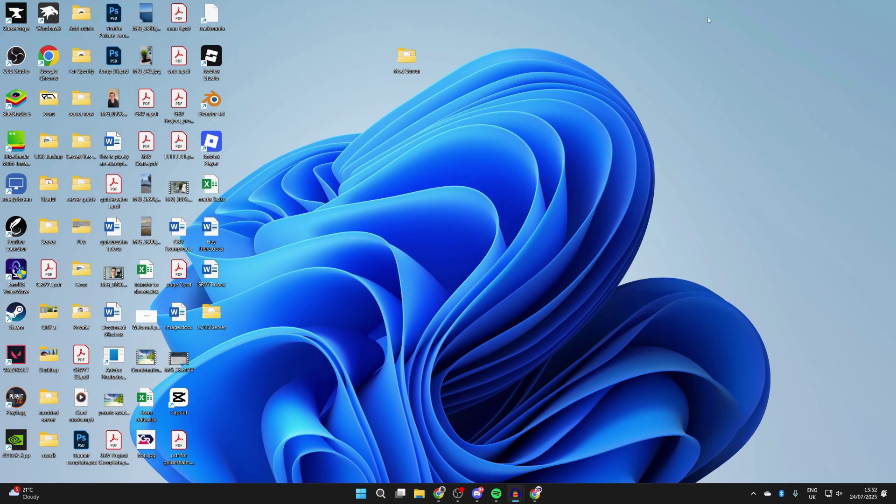
Launch and close the NeoForge 21.1.194 installer from Downloads, then return to the NeoForged page
right_click(423, 496)
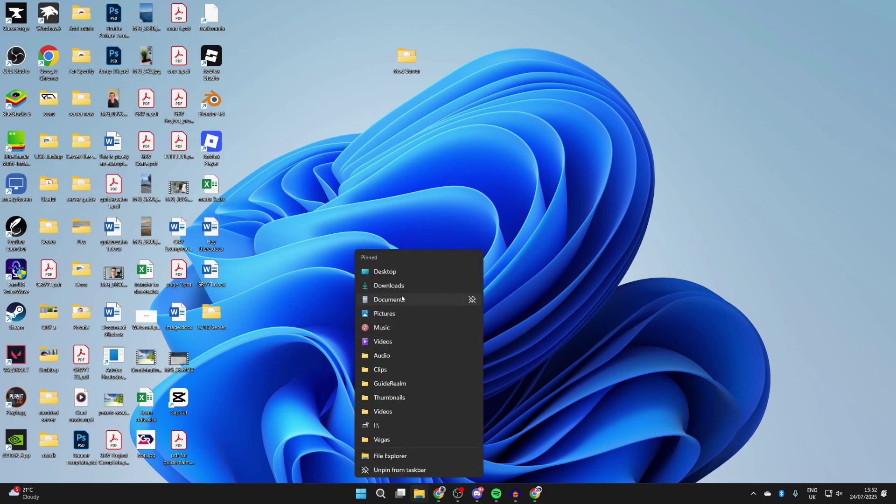
left_click(402, 290)
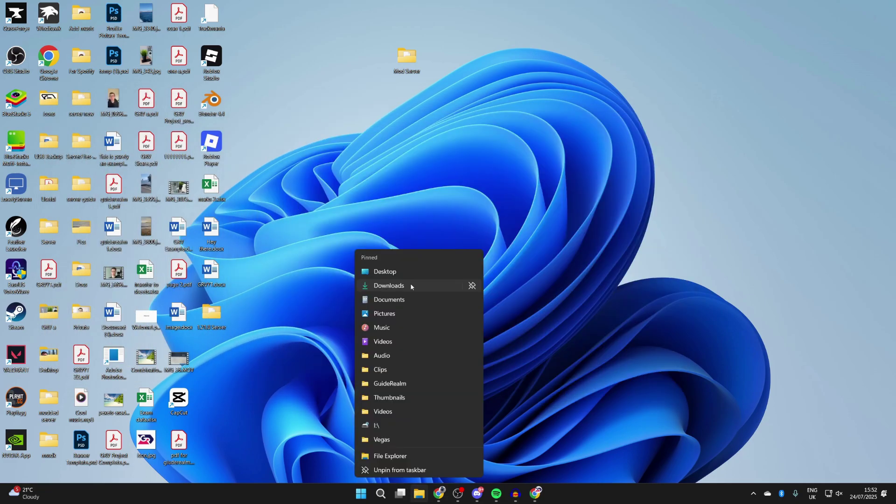
left_click(410, 283)
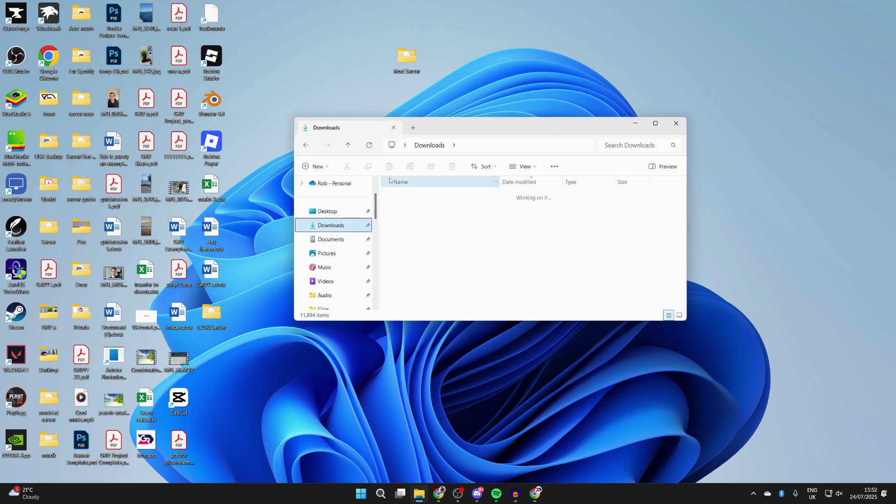
left_click_drag(461, 127, 405, 132)
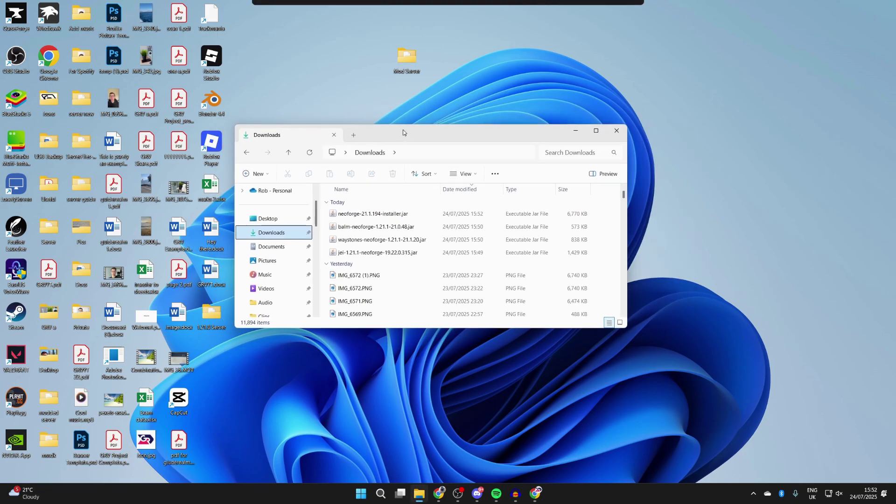
left_click(413, 215)
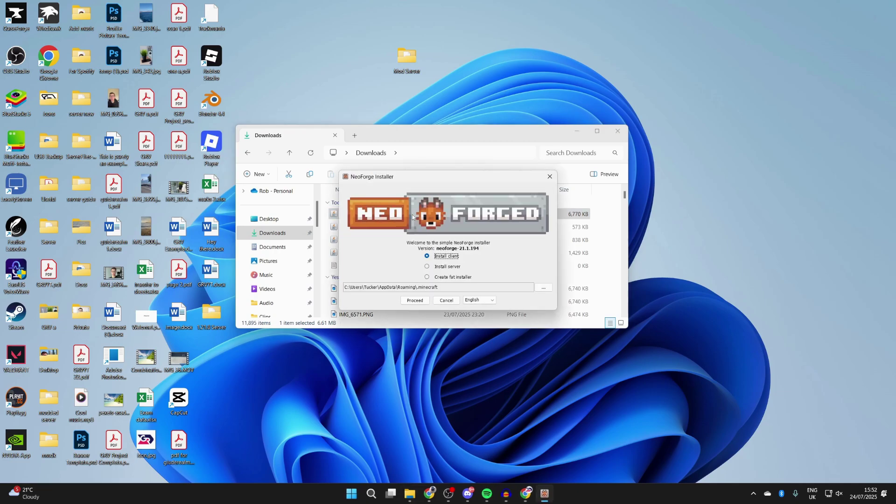
left_click(553, 181)
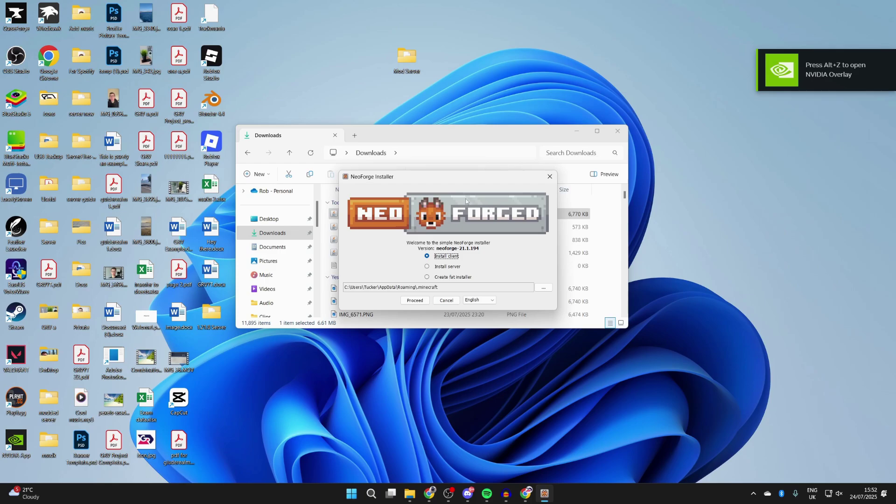
left_click(526, 494)
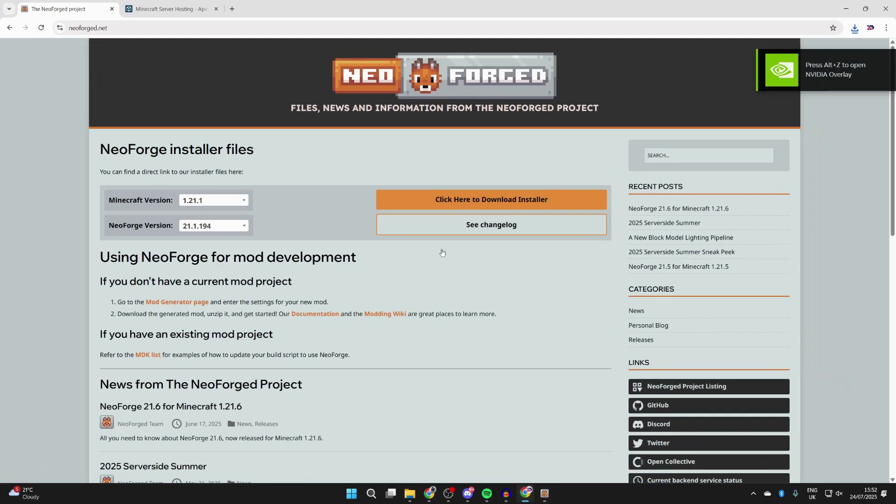
Reach java.com's Java 8 Update 461 download page, then minimise Chrome and close the NeoForge installer
left_click(365, 26)
type("java.com")
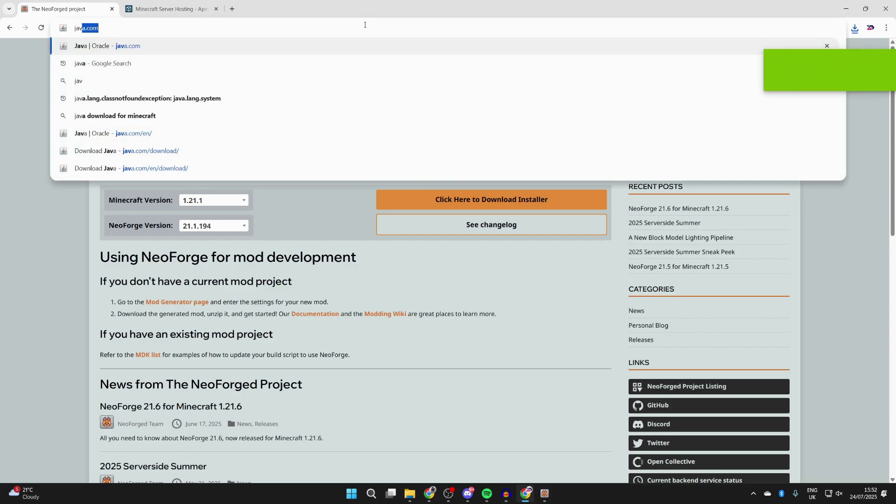
key("Return")
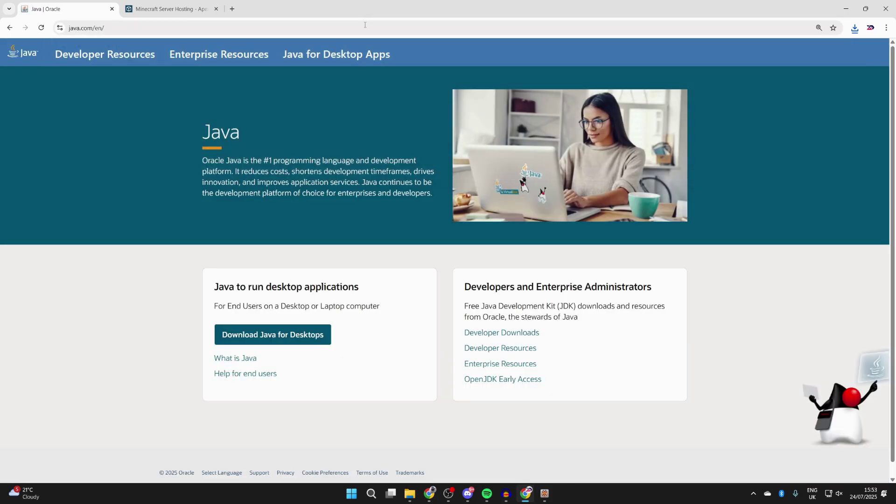
left_click(272, 335)
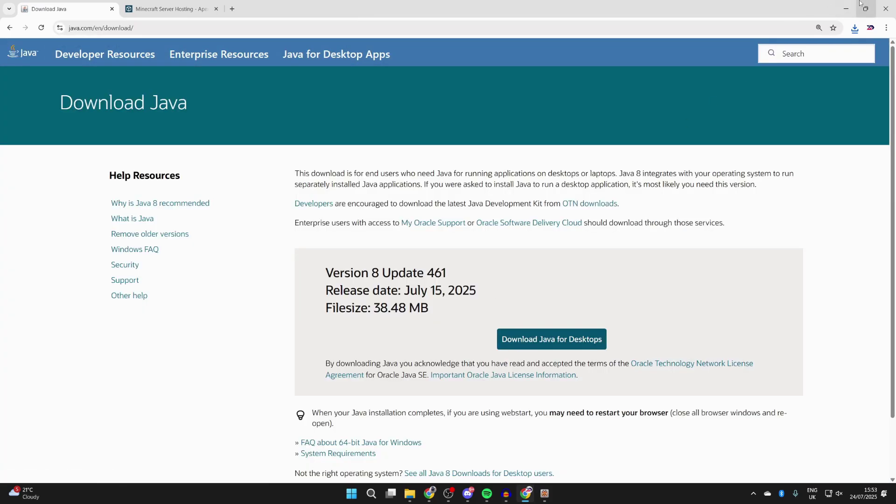
left_click(845, 5)
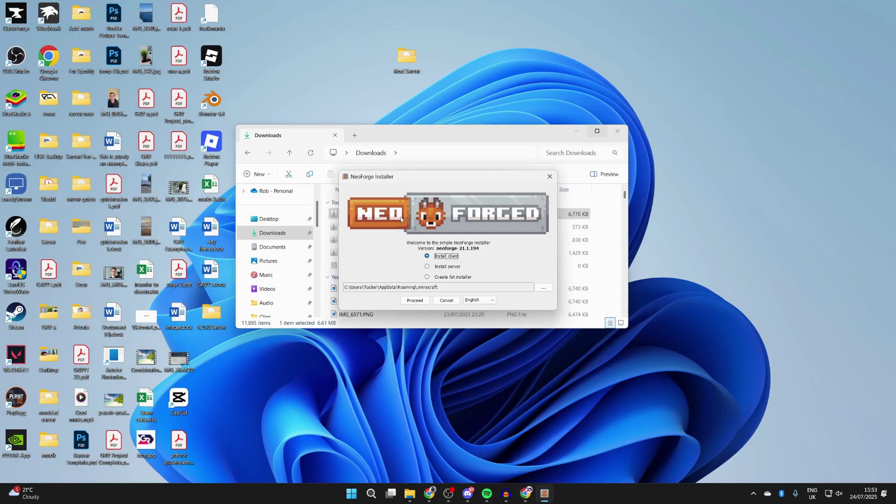
left_click(550, 176)
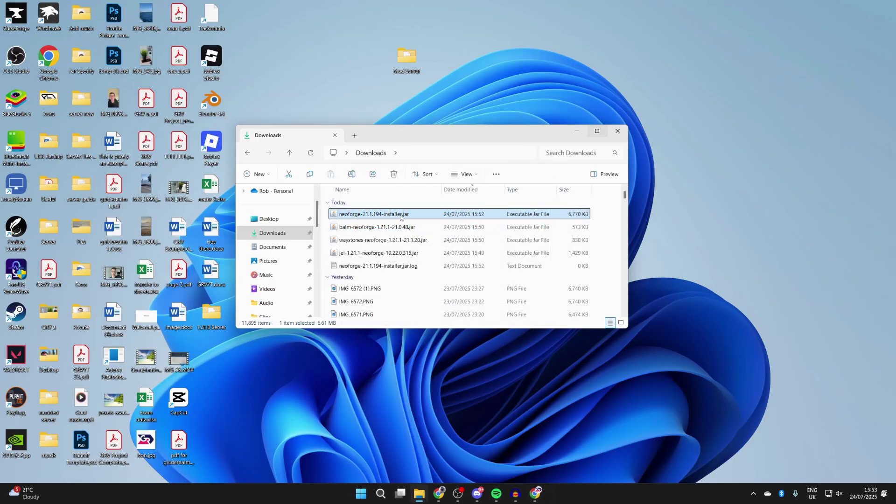
Make .jar files always open with Java, then install the NeoForge 21.1.194 client
right_click(401, 216)
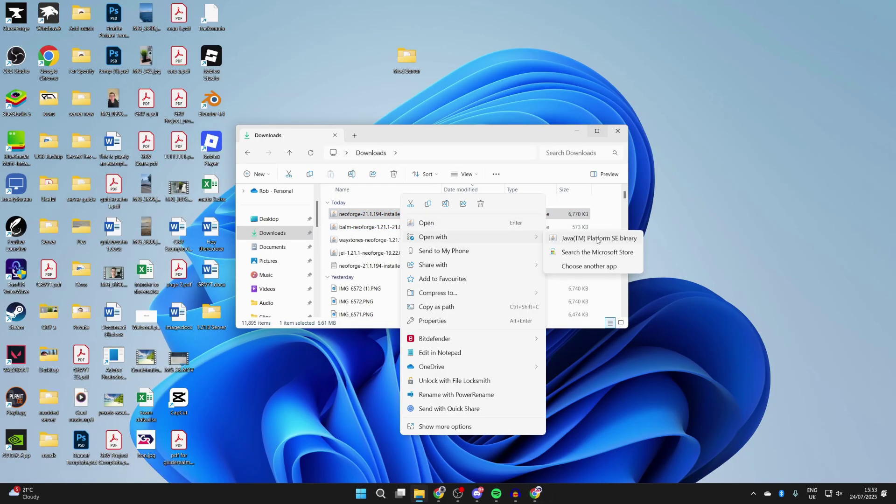
left_click(589, 266)
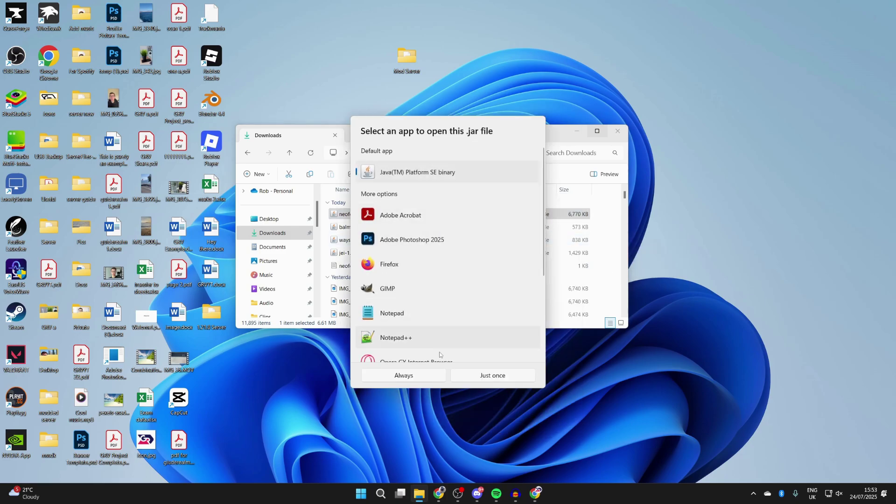
left_click(404, 375)
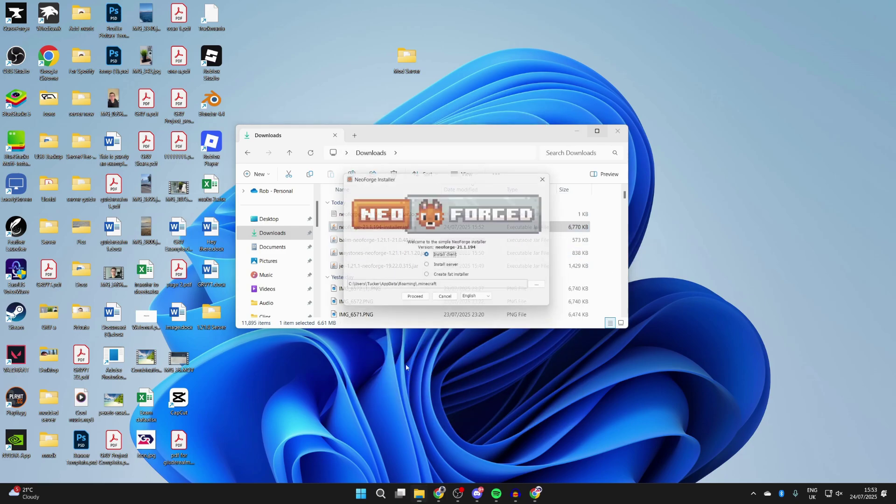
left_click(415, 300)
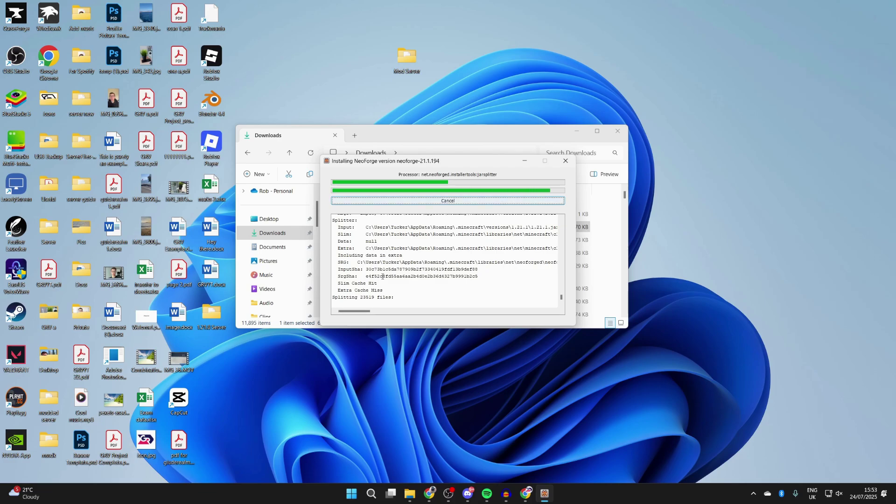
Launch the Minecraft Launcher from the Start menu search
left_click(380, 494)
type("mi")
key("Return")
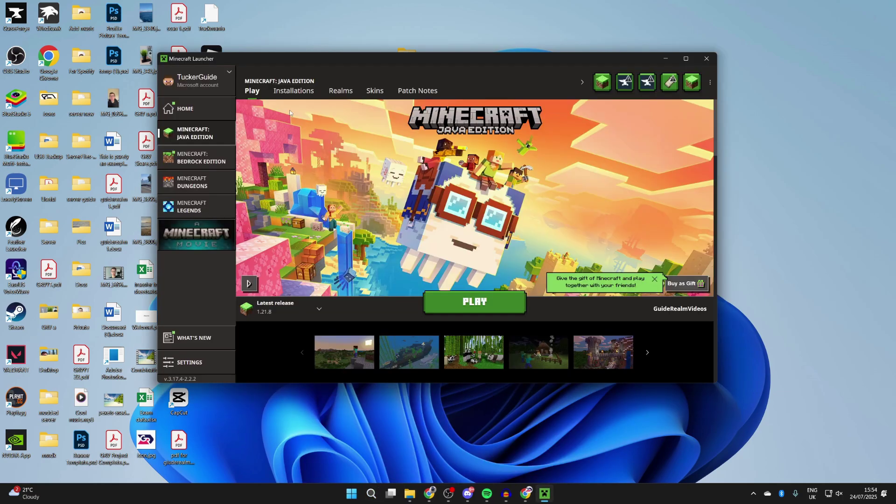
Open the NeoForge 21.1.194 installation's .minecraft folder from Installations and enter its mods folder
left_click(294, 91)
scroll(377, 213, "down", 8)
scroll(379, 220, "down", 15)
scroll(379, 219, "down", 5)
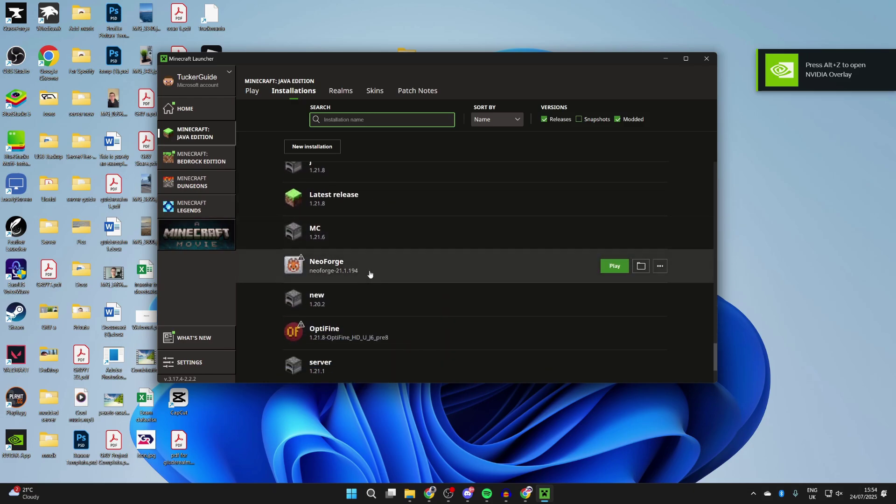
left_click(641, 265)
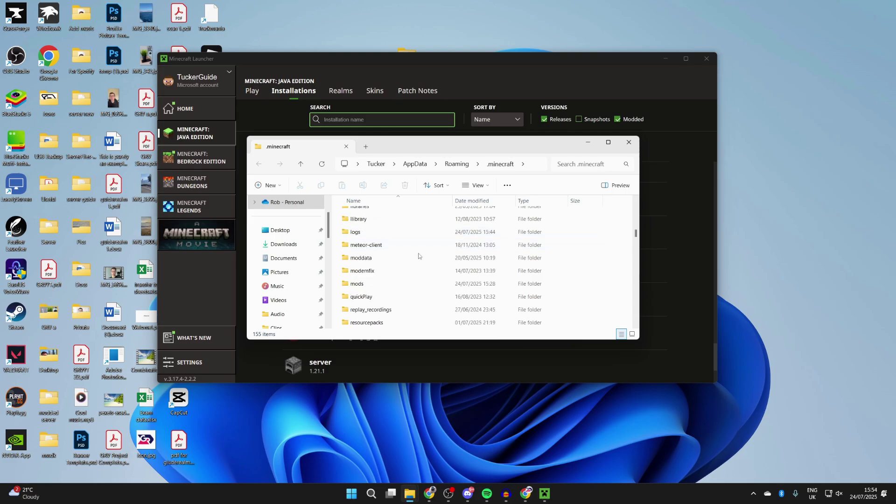
double_click(437, 283)
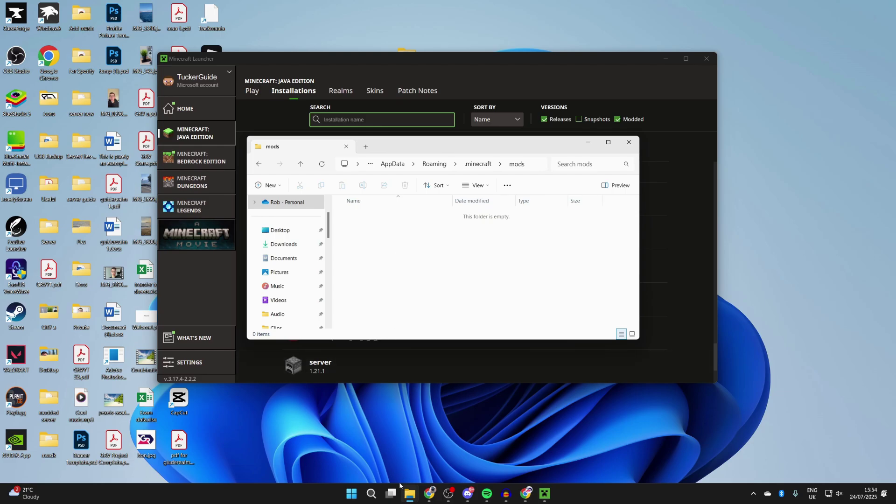
Move the Balm, Waystones and JEI jars from Downloads into the mods folder
left_click(402, 500)
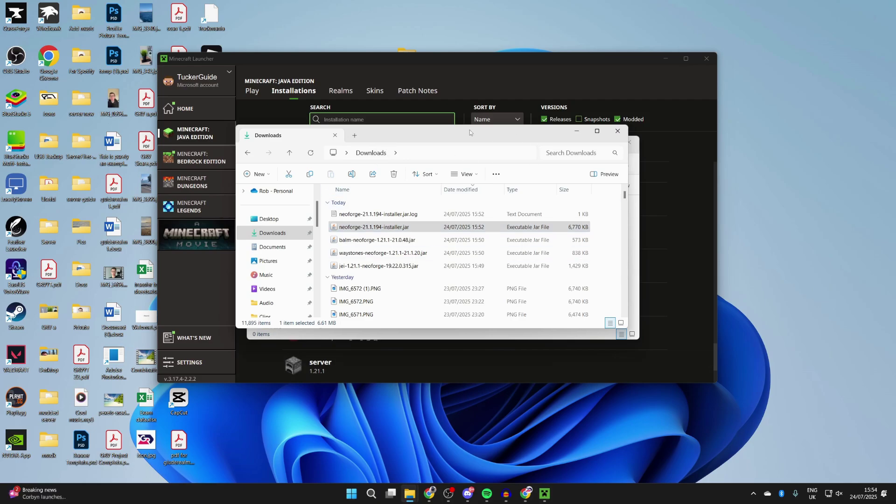
left_click_drag(498, 134, 758, 207)
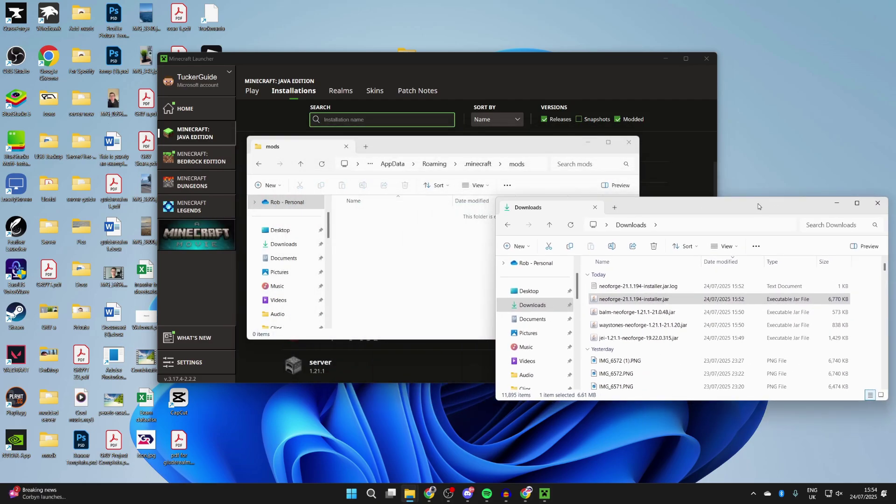
left_click(593, 339)
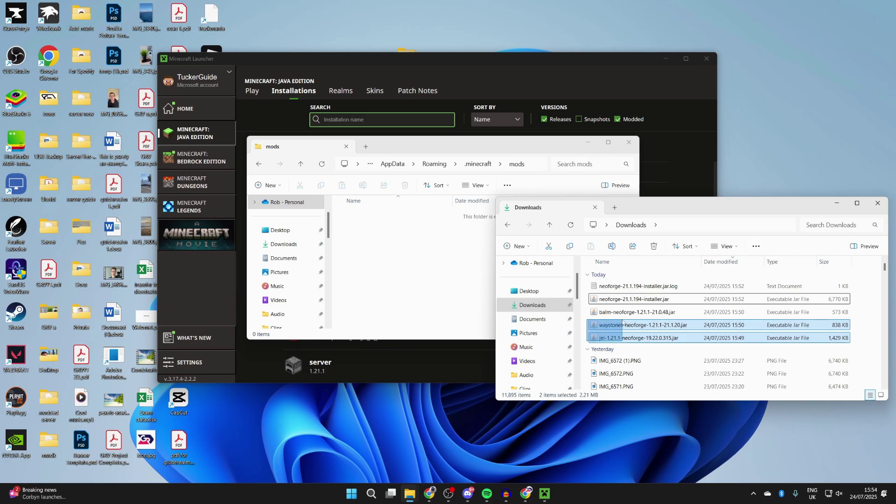
left_click_drag(616, 321, 412, 265)
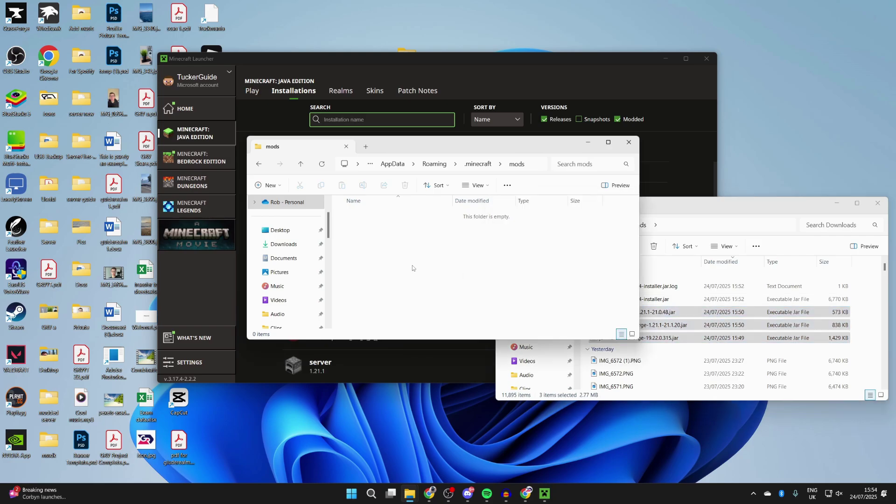
Play the NeoForge installation from the launcher, accepting the modded-installation warning
left_click(431, 62)
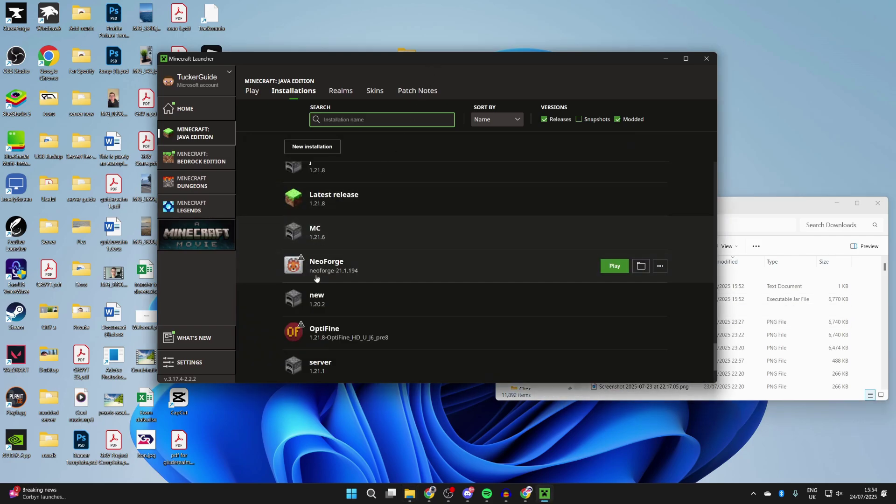
left_click(609, 265)
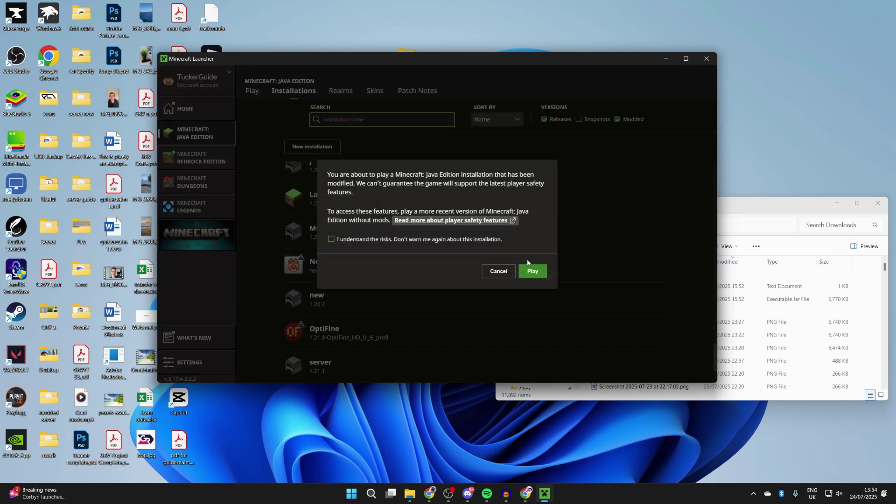
left_click(534, 274)
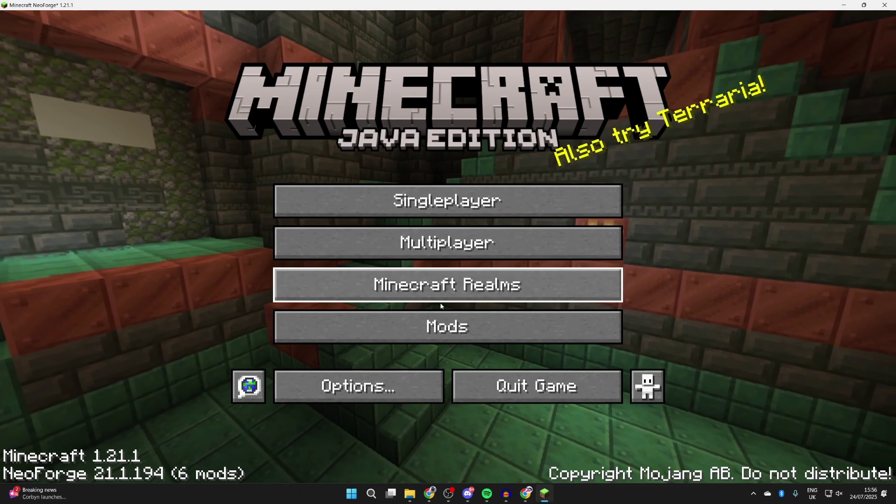
Check the Mods list to confirm the six loaded mods
left_click(445, 325)
scroll(136, 255, "down", 1)
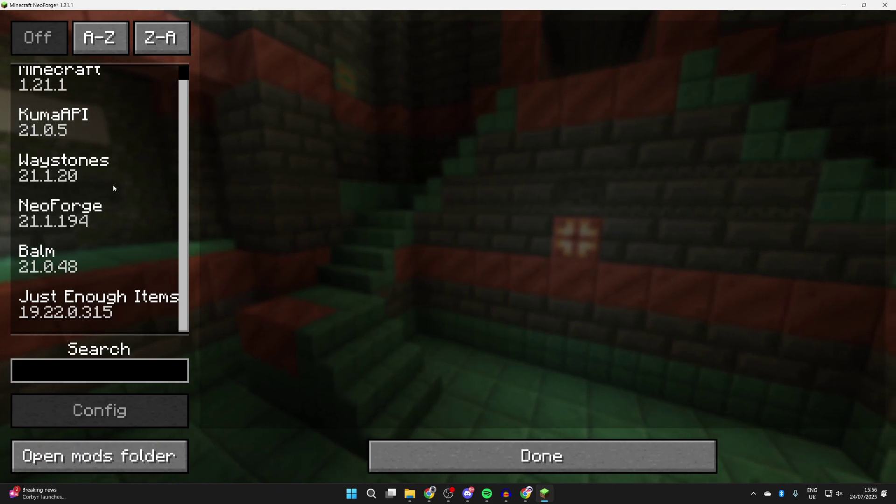
left_click(410, 453)
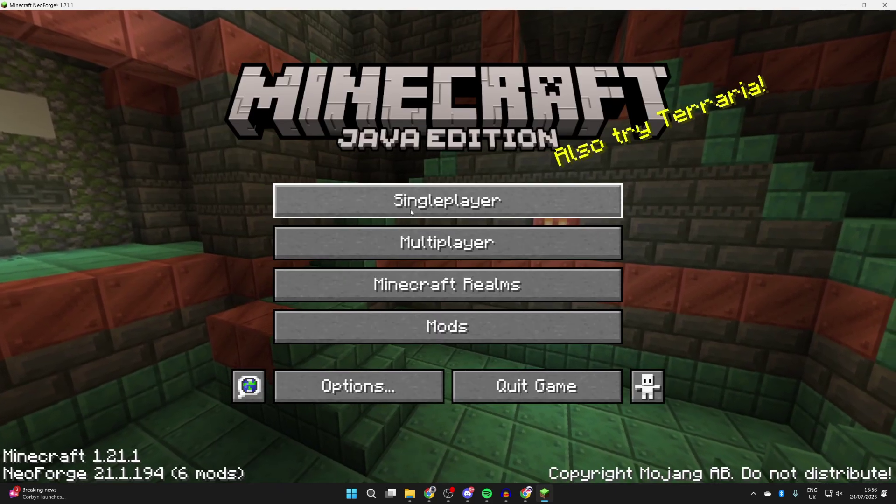
Create and load a new Singleplayer world in Creative game mode
left_click(410, 215)
left_click(586, 409)
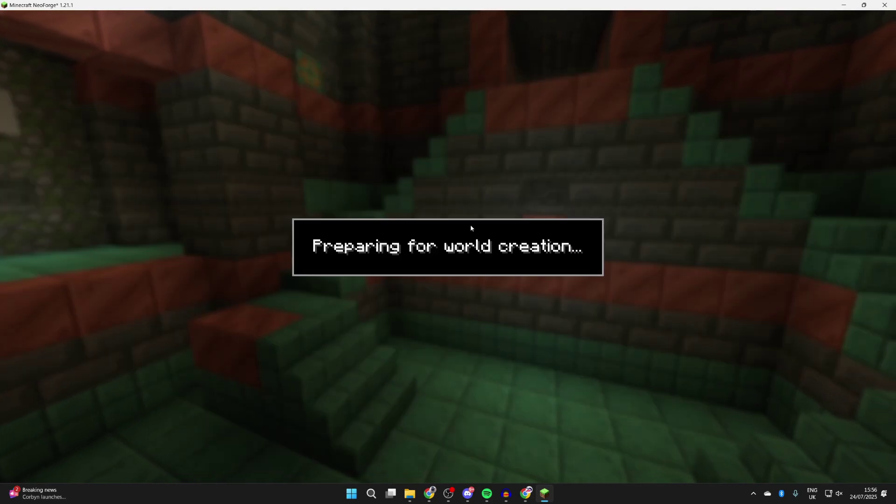
left_click(457, 168)
left_click(457, 168)
left_click(366, 446)
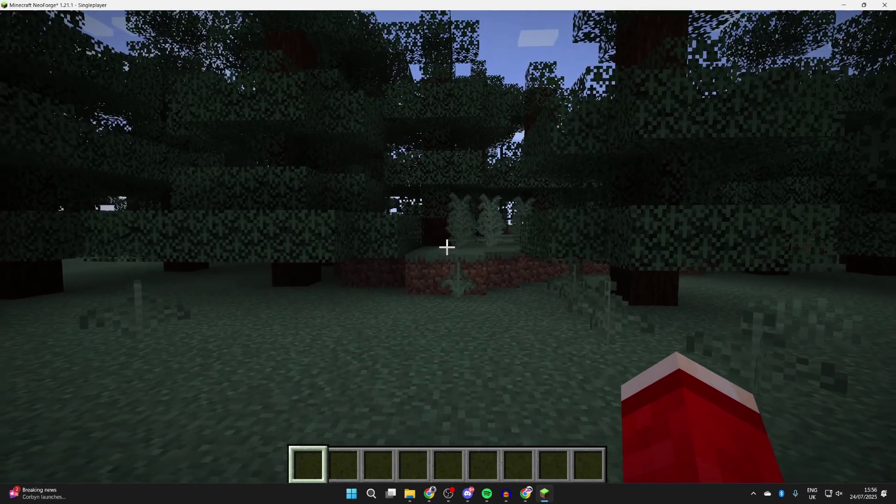
Use JEI to view the Birch Pressure Plate recipe and Spruce Log uses
key("e")
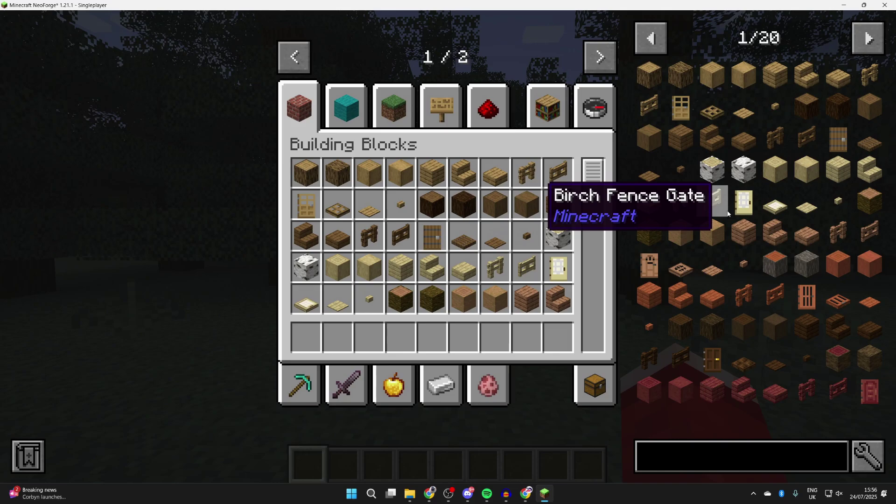
left_click(807, 205)
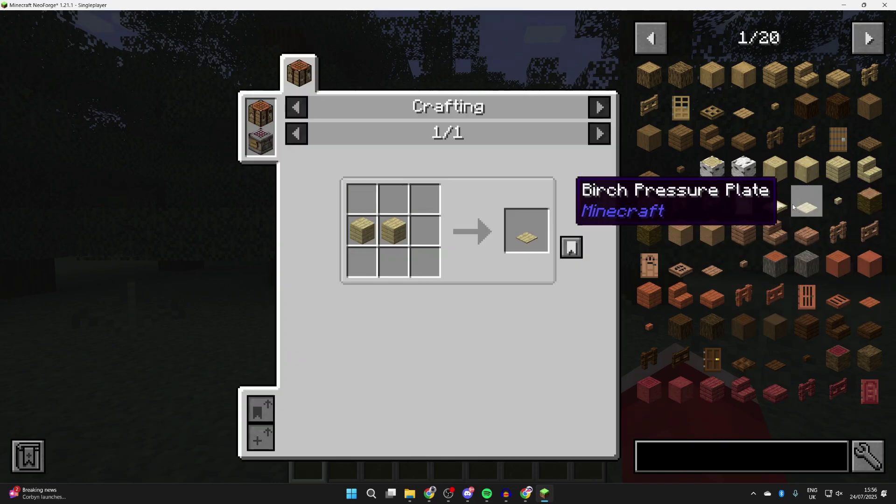
right_click(808, 112)
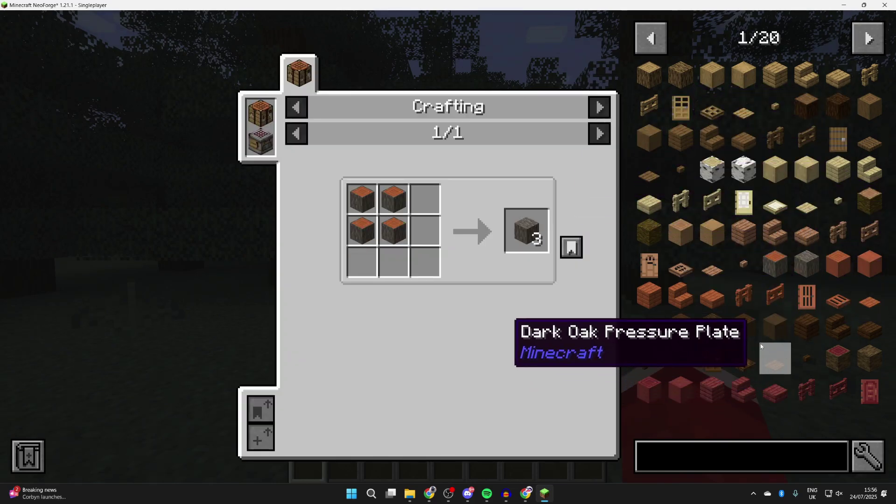
key("Escape")
Place a waystone from the Waystones creative tab and name it 'www'
left_click(591, 57)
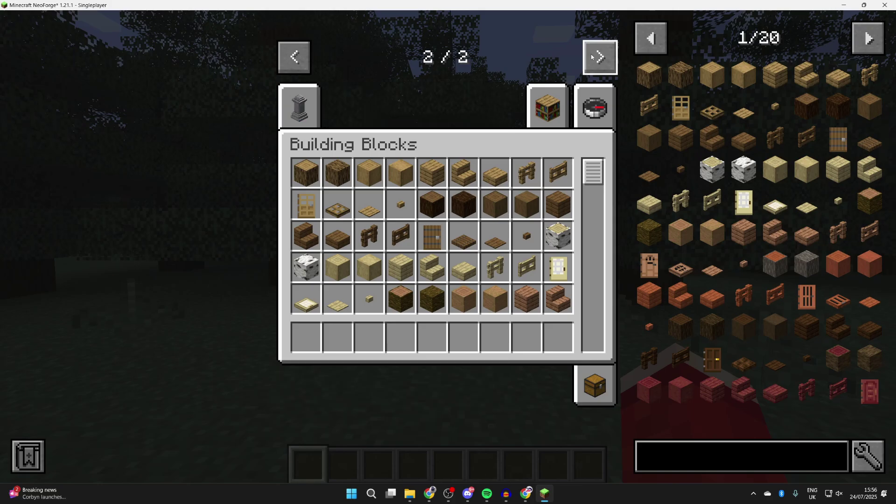
left_click(306, 112)
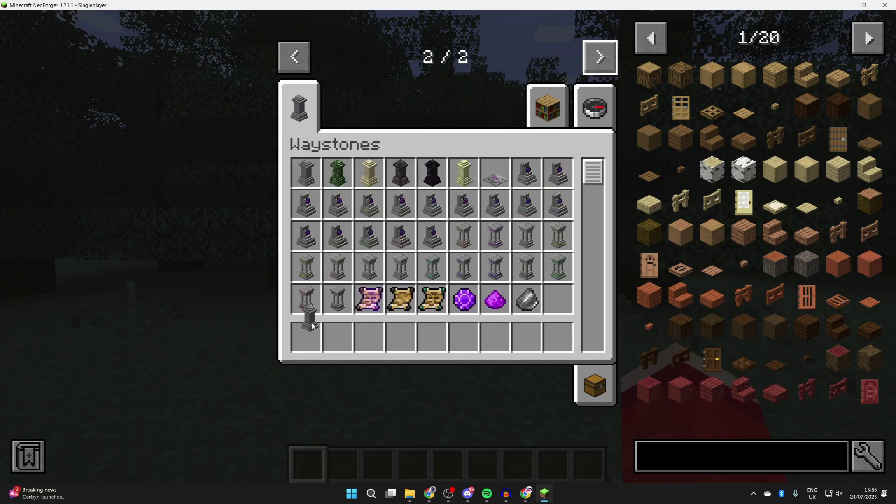
key("Escape")
right_click(448, 252)
type("www")
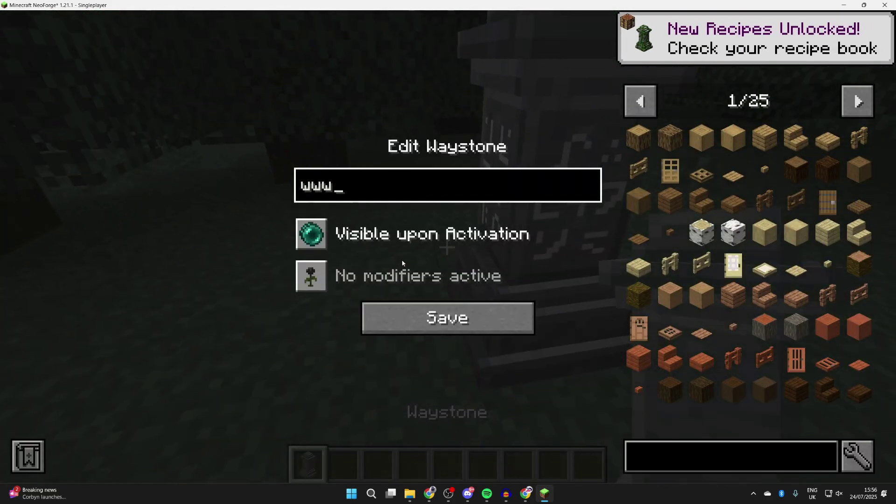
key("Return")
key("2")
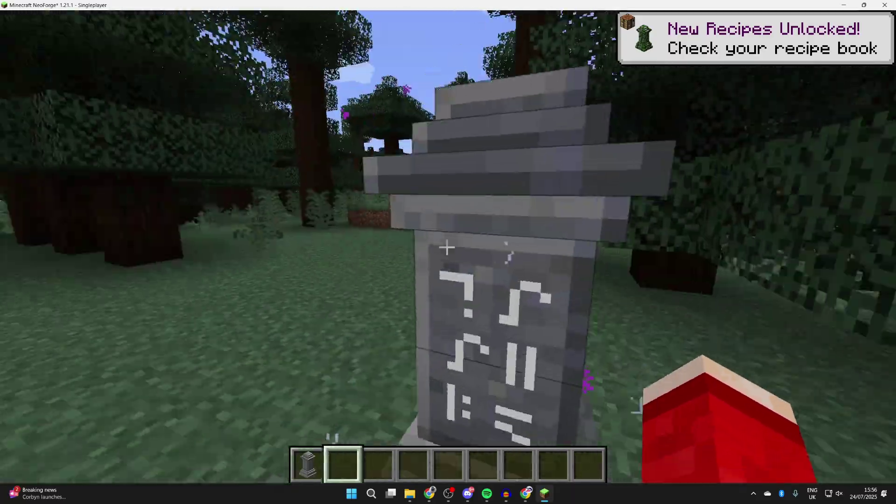
key("space")
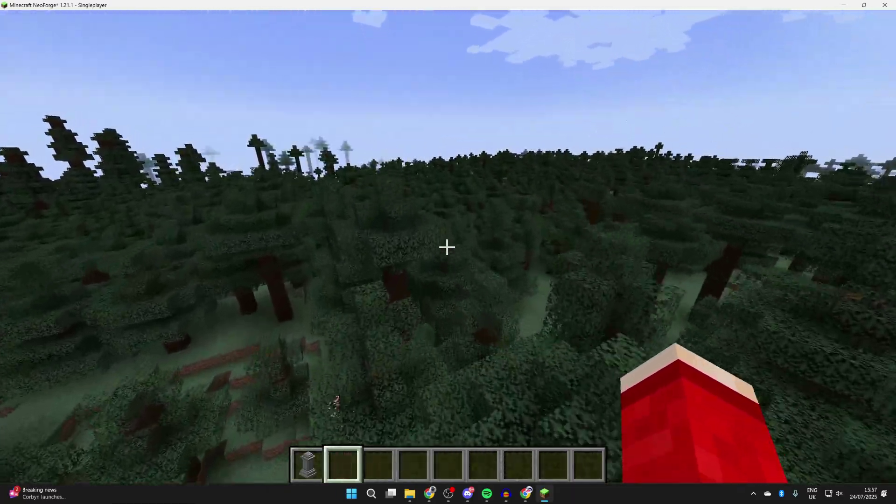
Descend and walk through the forest, over the ledges, down to the riverbank
key("shift")
key("w")
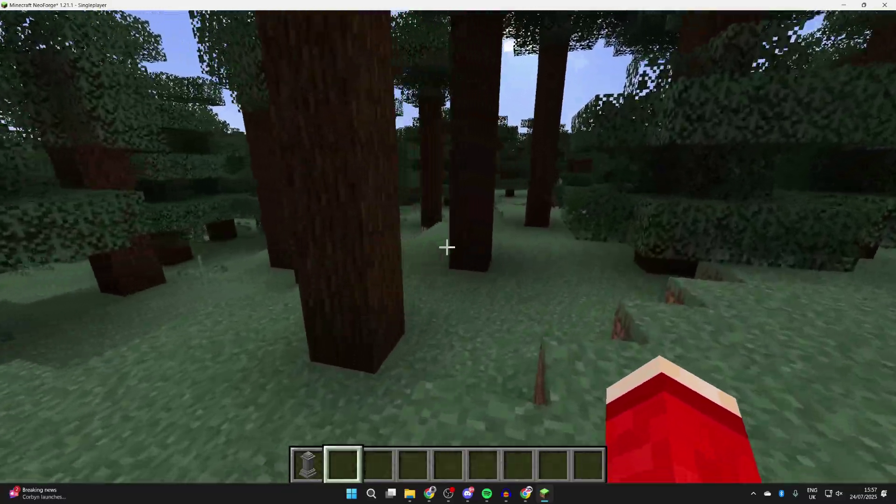
key("w")
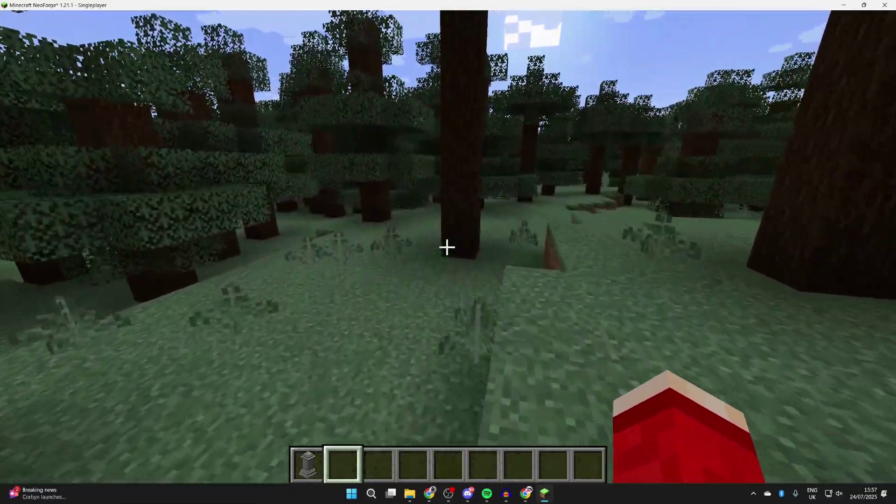
key("w")
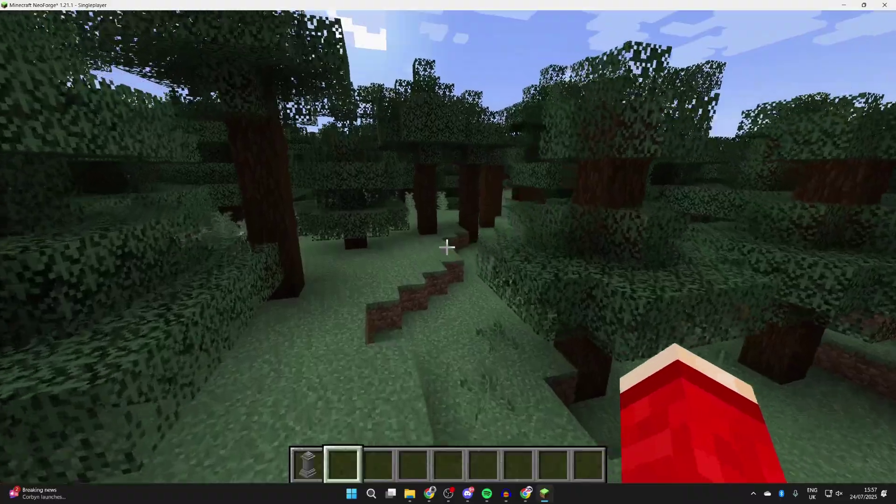
key("w")
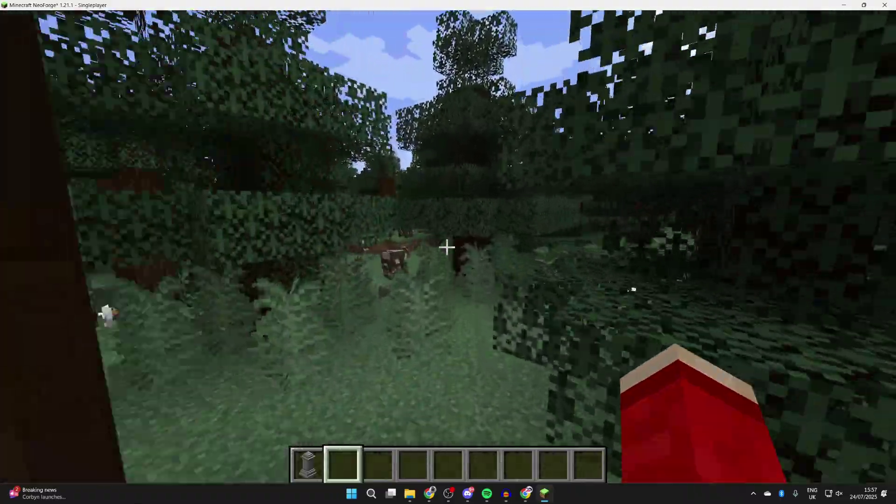
key("w")
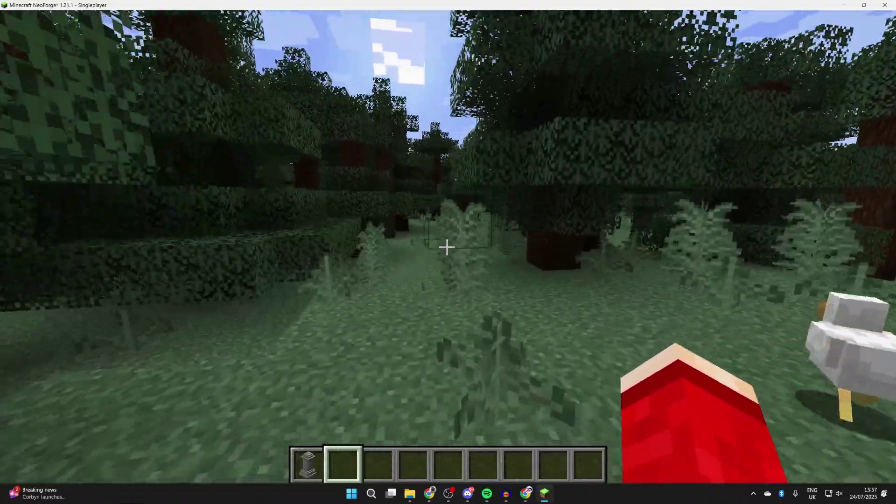
key("w")
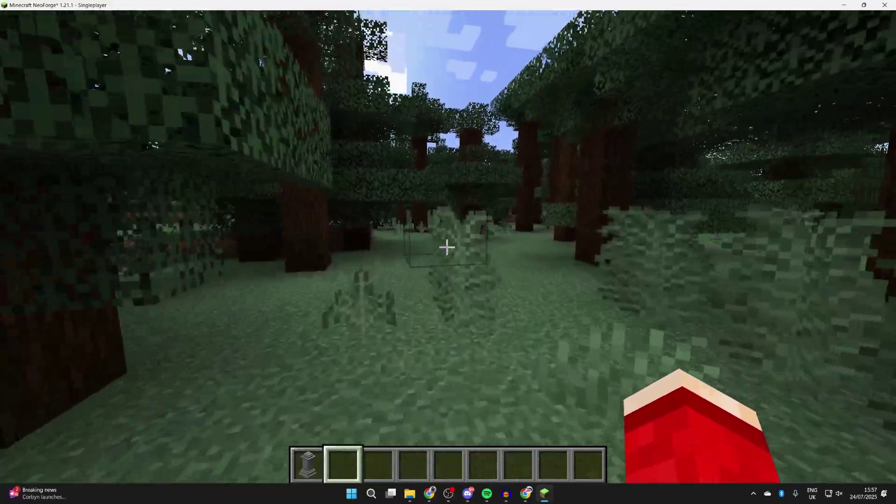
key("w")
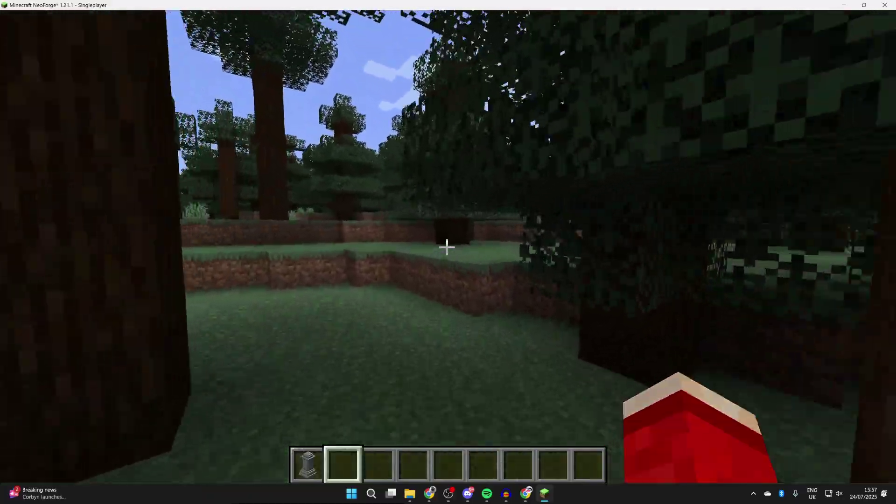
key("w")
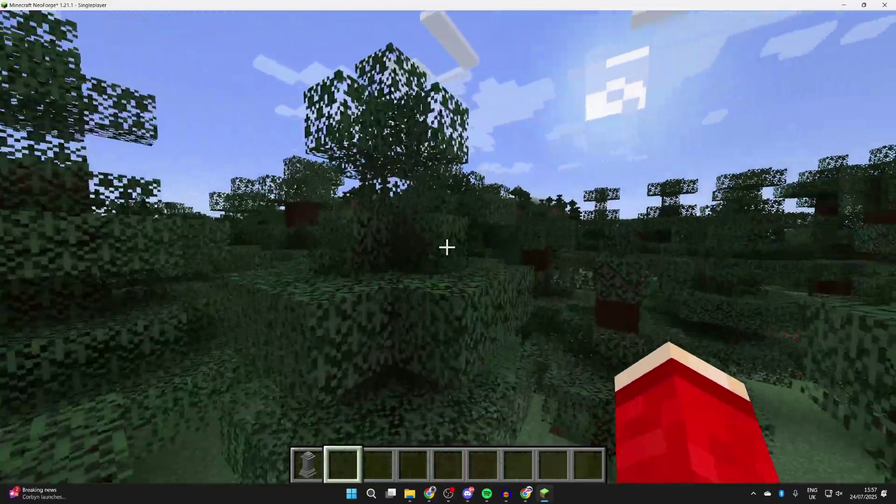
key("w")
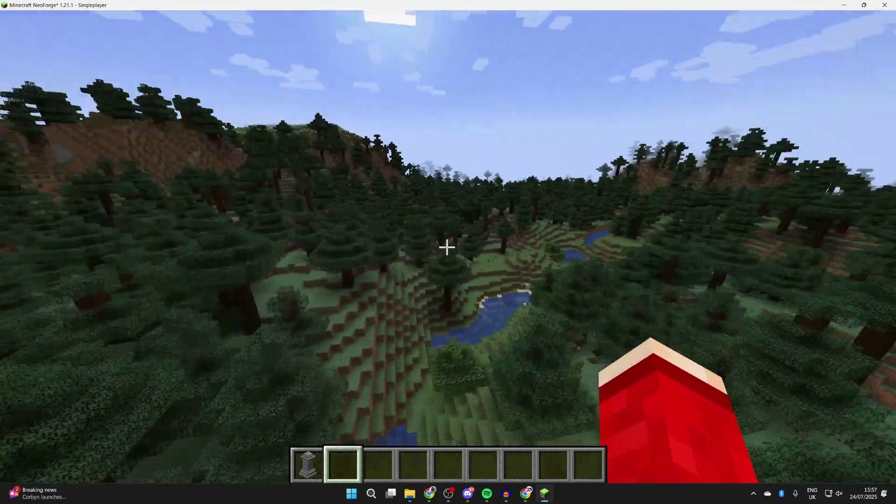
key("w")
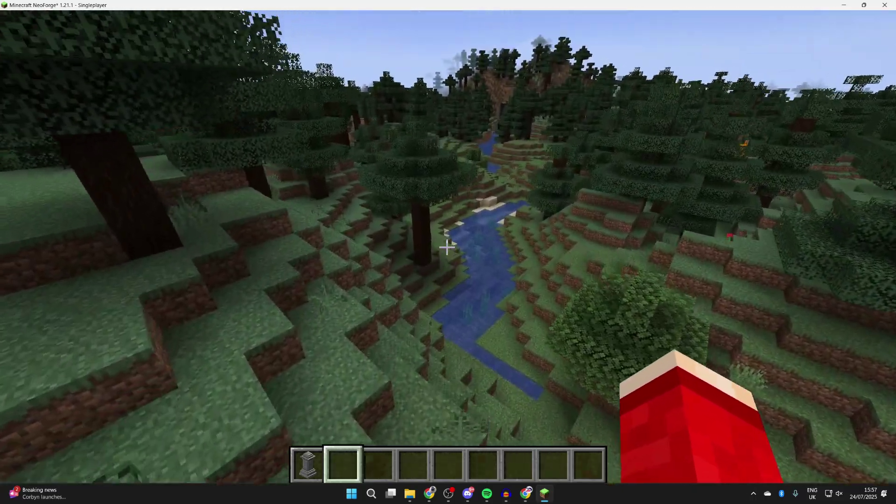
key("w")
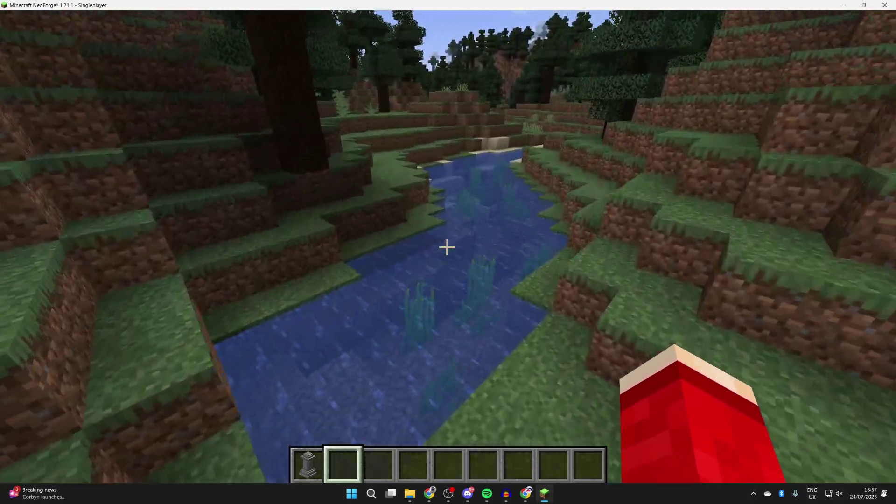
key("w")
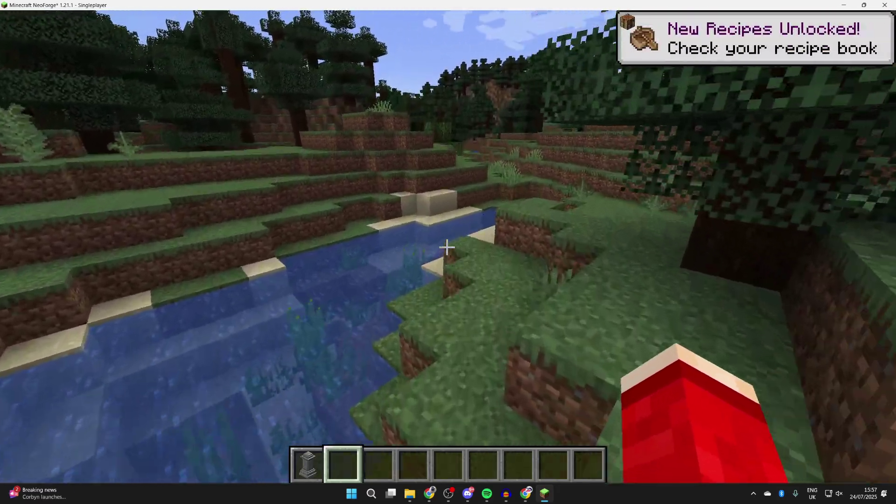
Break a dirt and a sand block by the river, walk past the pond, then pause
key("w")
left_click(446, 247)
left_click(447, 247)
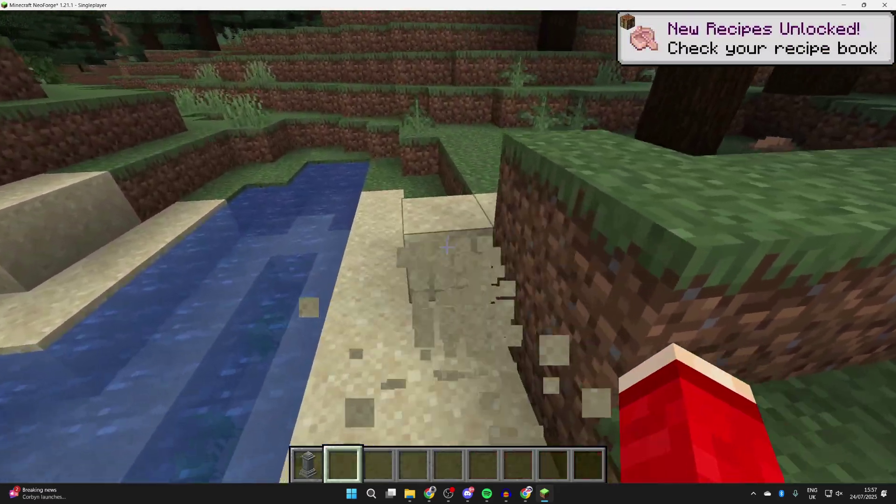
key("w")
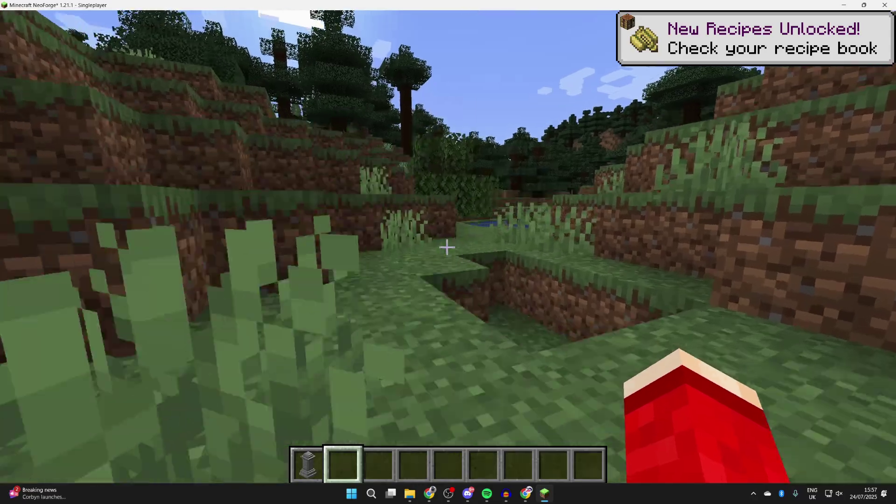
key("w")
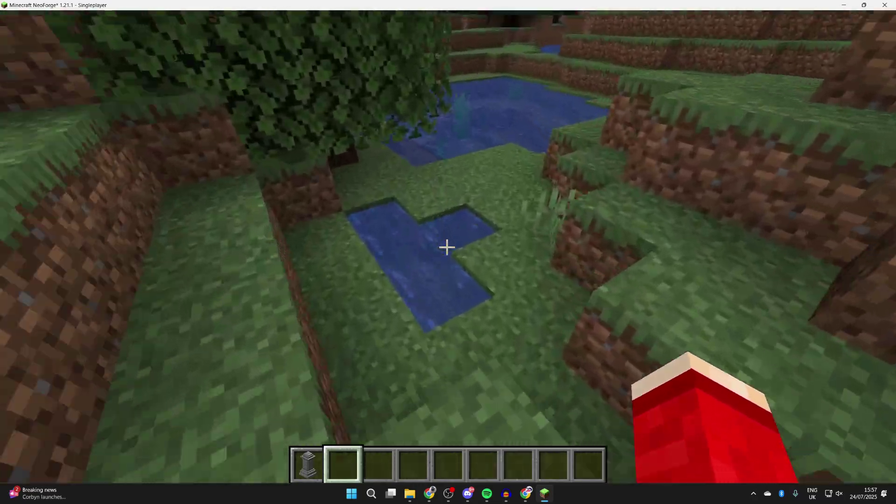
key("w")
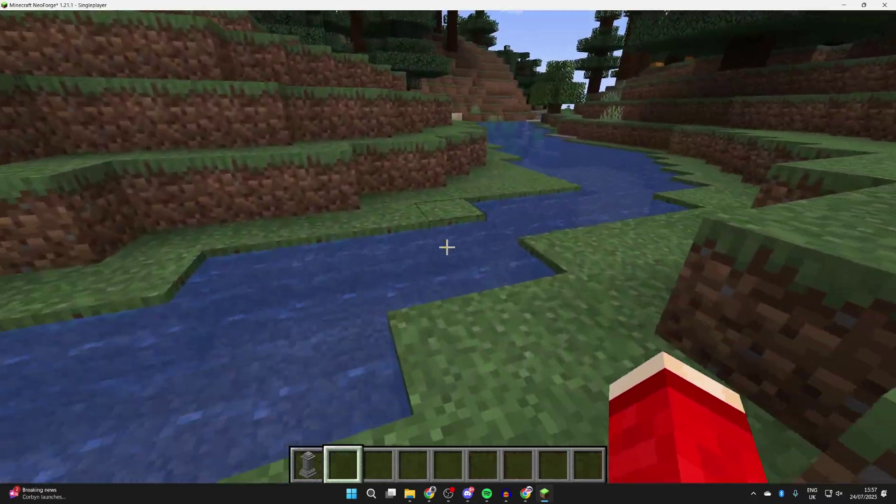
key("w")
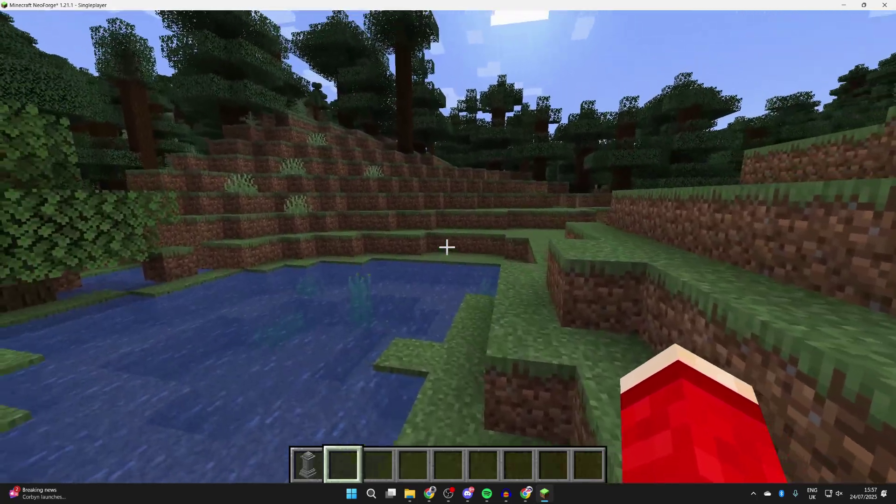
key("w")
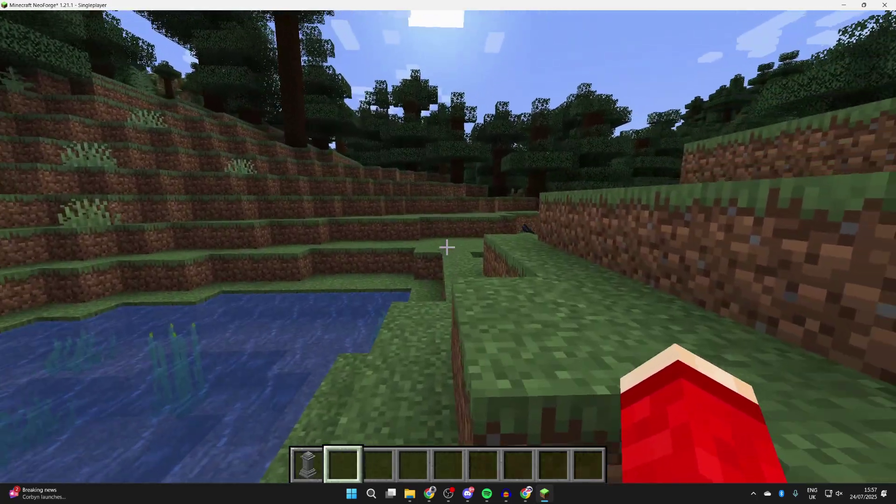
key("Escape")
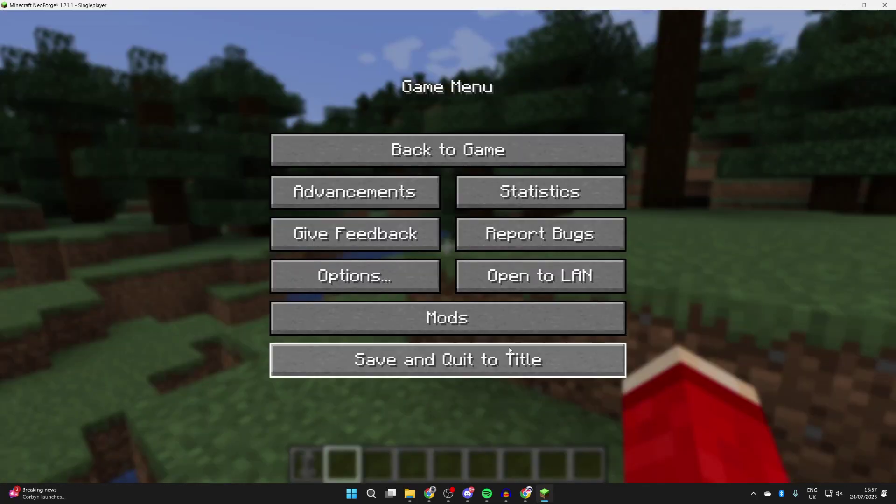